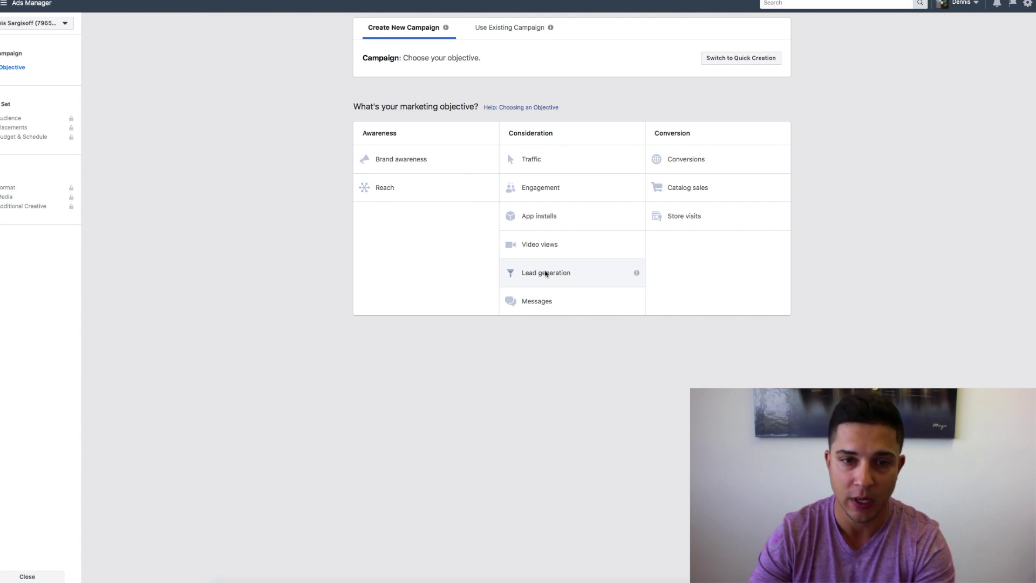
Choose the Lead generation objective, name the campaign "Lead generation example" and continue to the ad set
click(545, 273)
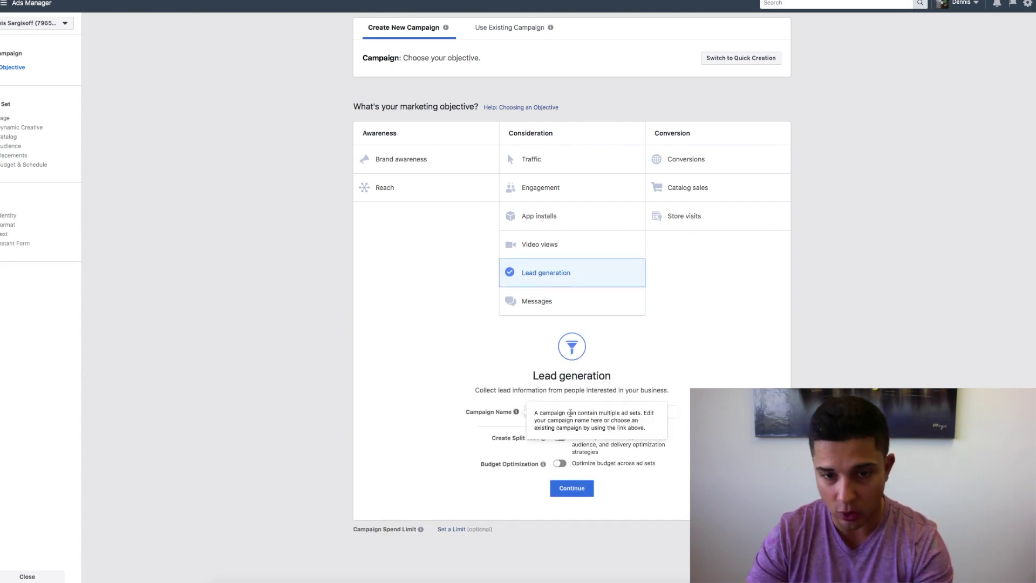
click(585, 411)
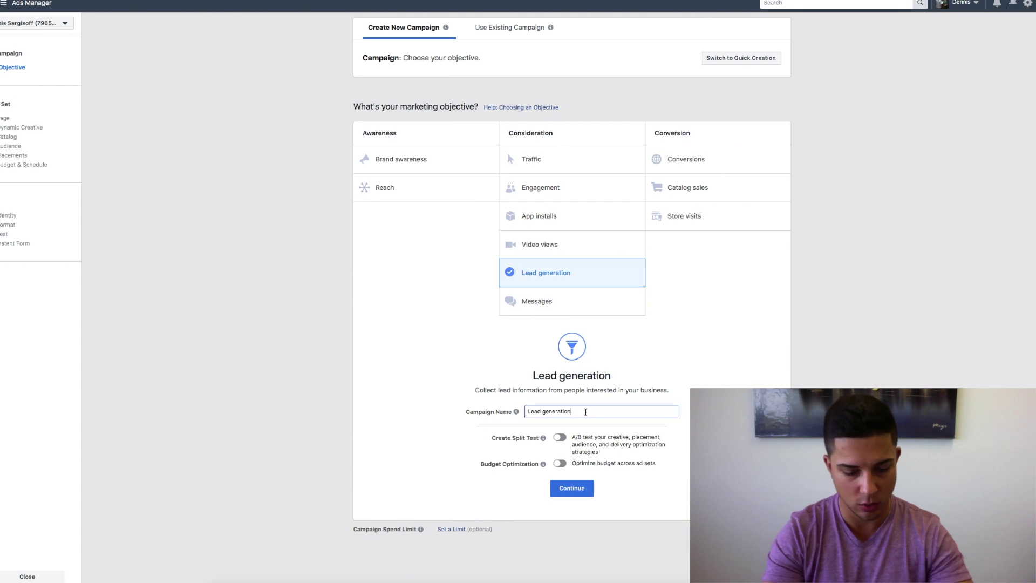
text(example)
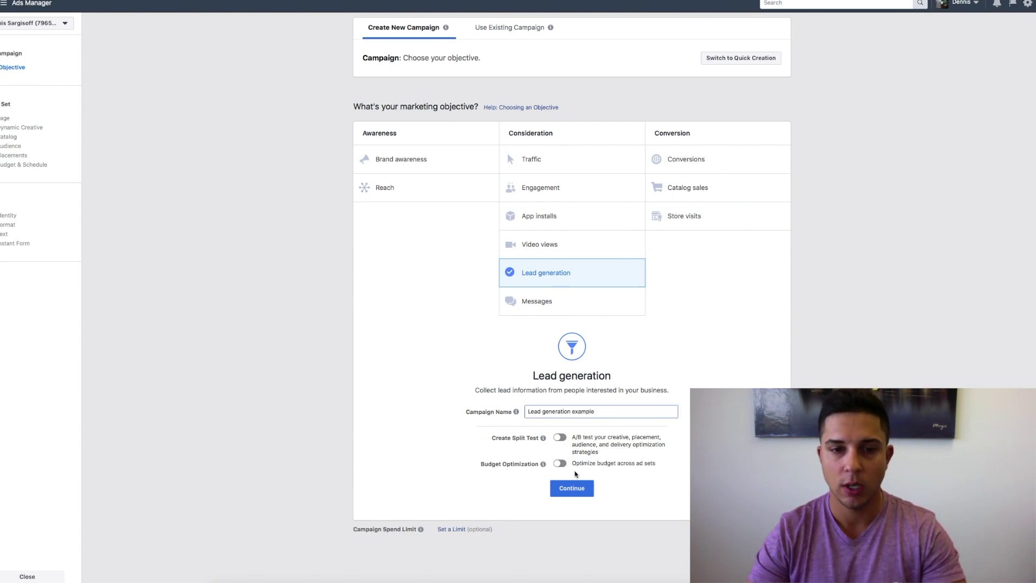
click(572, 489)
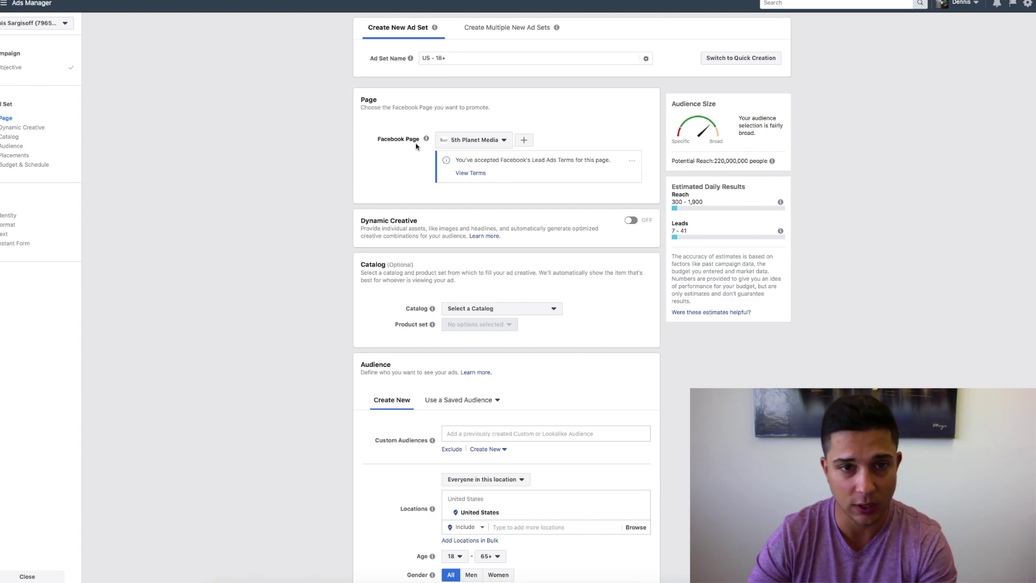
Edit the ad set's placements manually, excluding Facebook Instant Articles, Marketplace and Stories as well as all of Instagram
scroll(326, 168, down, 3)
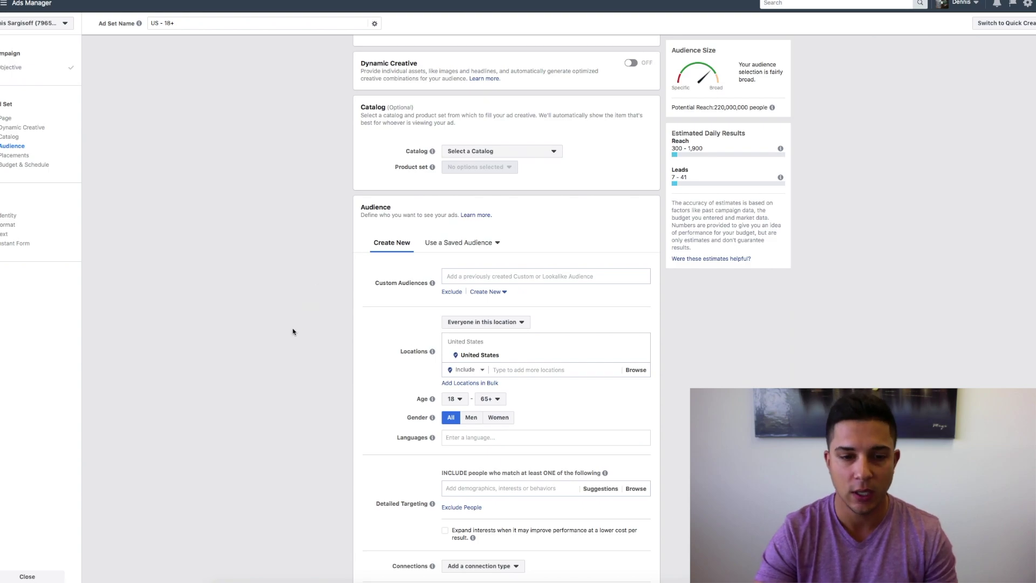
scroll(293, 331, down, 3)
scroll(293, 331, down, 5)
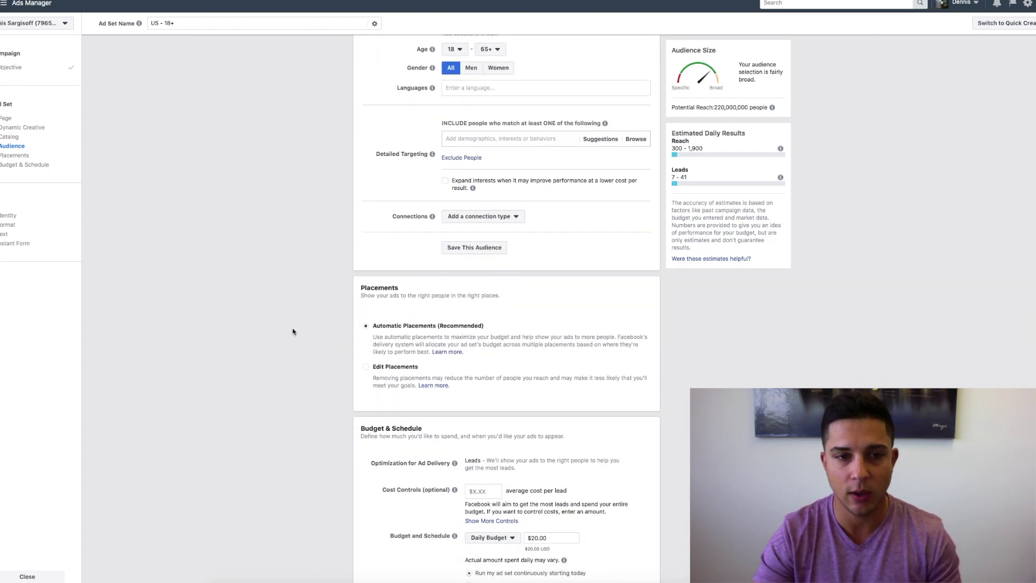
click(366, 338)
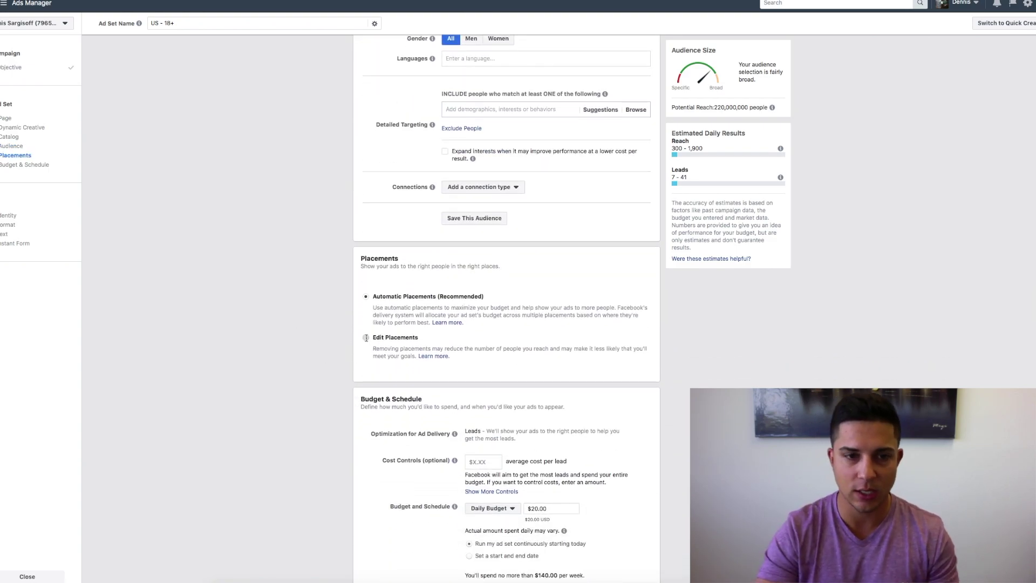
scroll(529, 370, down, 1)
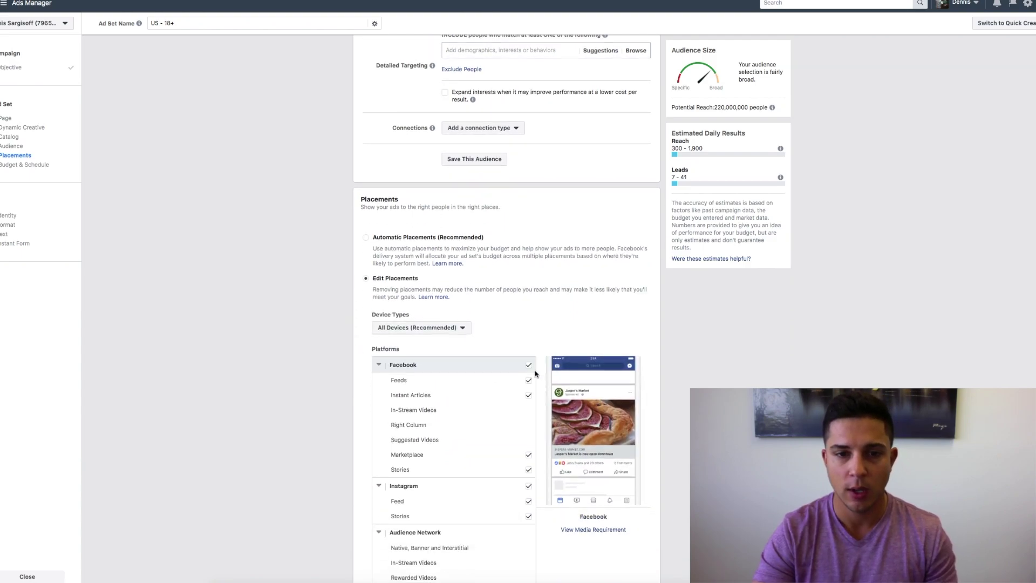
click(529, 394)
click(528, 454)
click(528, 469)
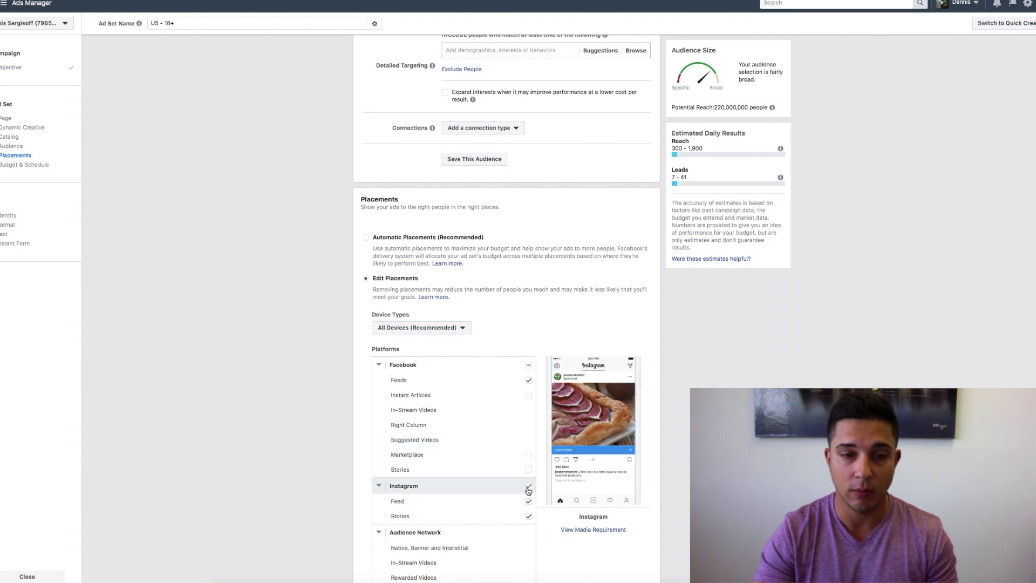
click(528, 486)
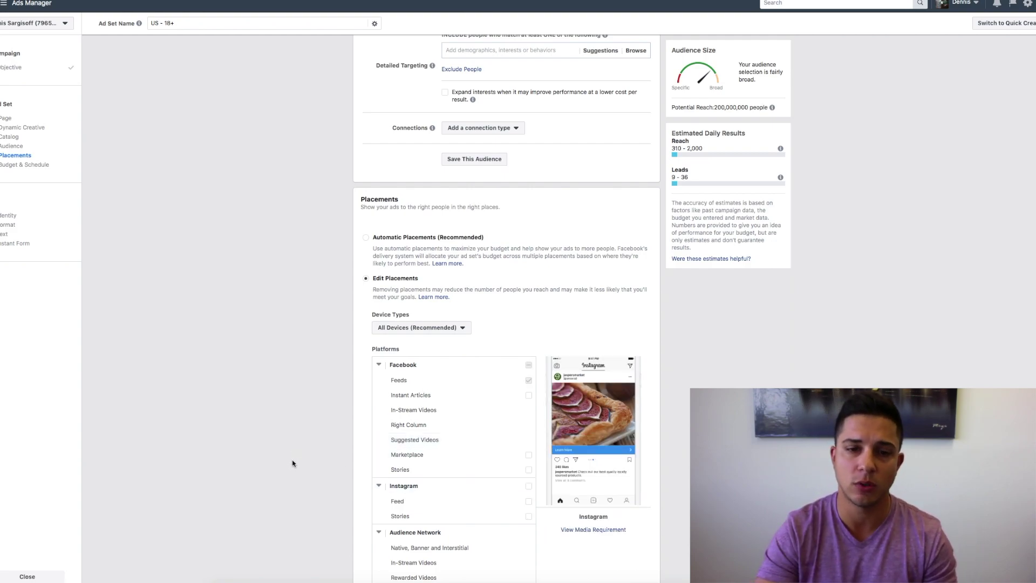
Set the ad set's daily budget to $10.00 and continue to the ad setup
scroll(291, 464, down, 3)
scroll(293, 464, down, 5)
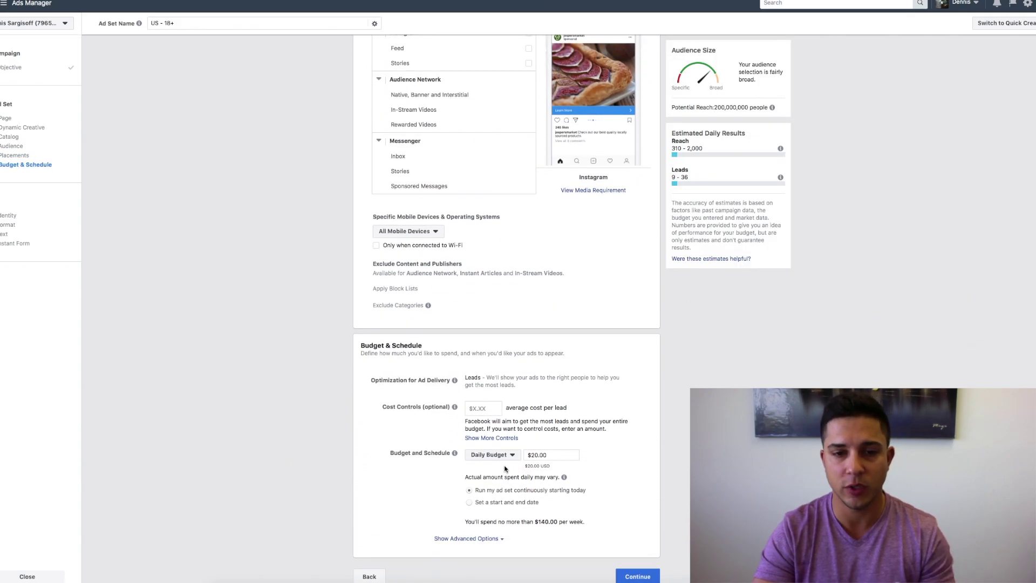
double_click(545, 455)
text(10)
key(Tab)
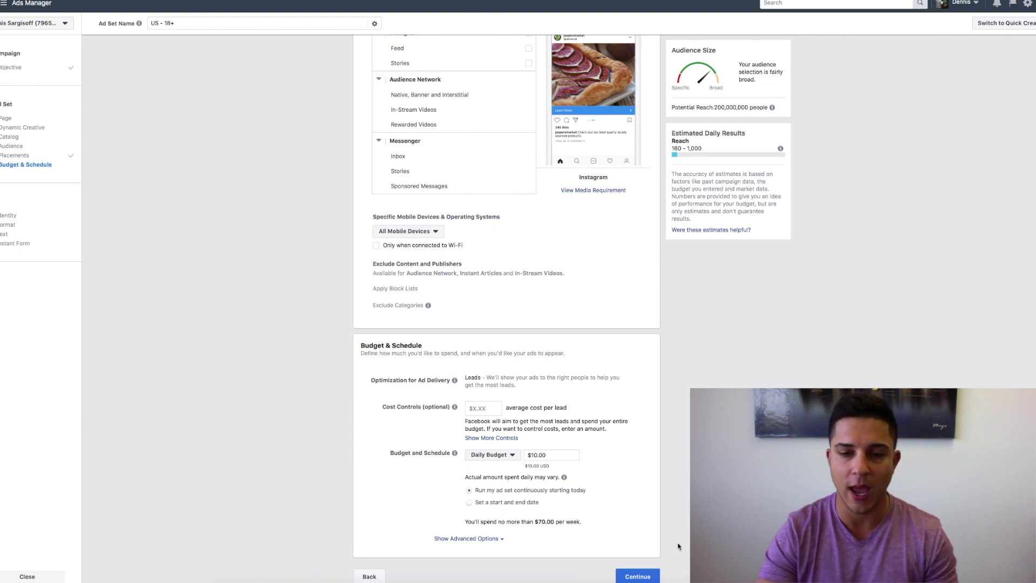
click(632, 577)
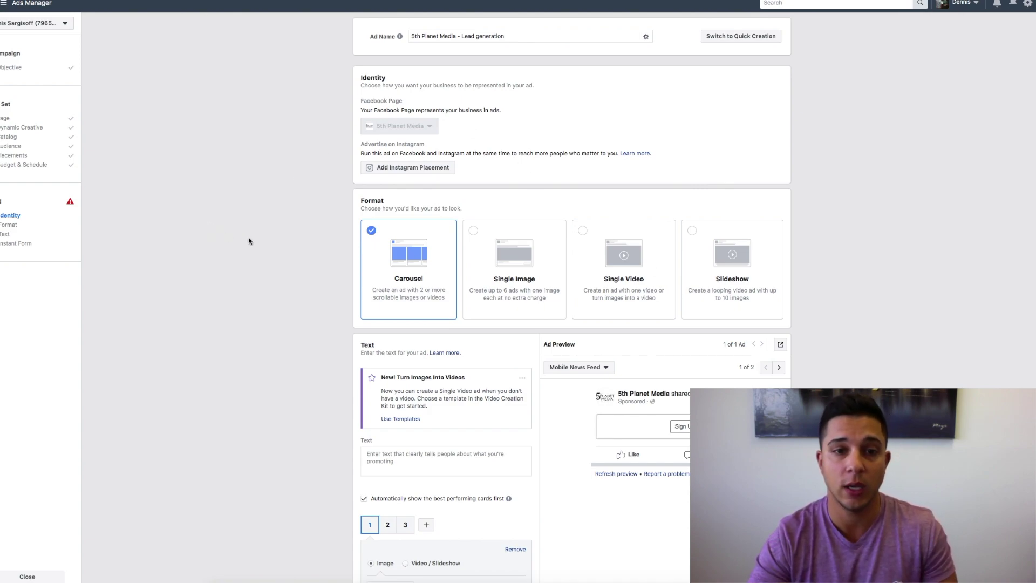
Set the ad format to Single Image and replace its default image with the first free stock house photo
scroll(245, 238, down, 2)
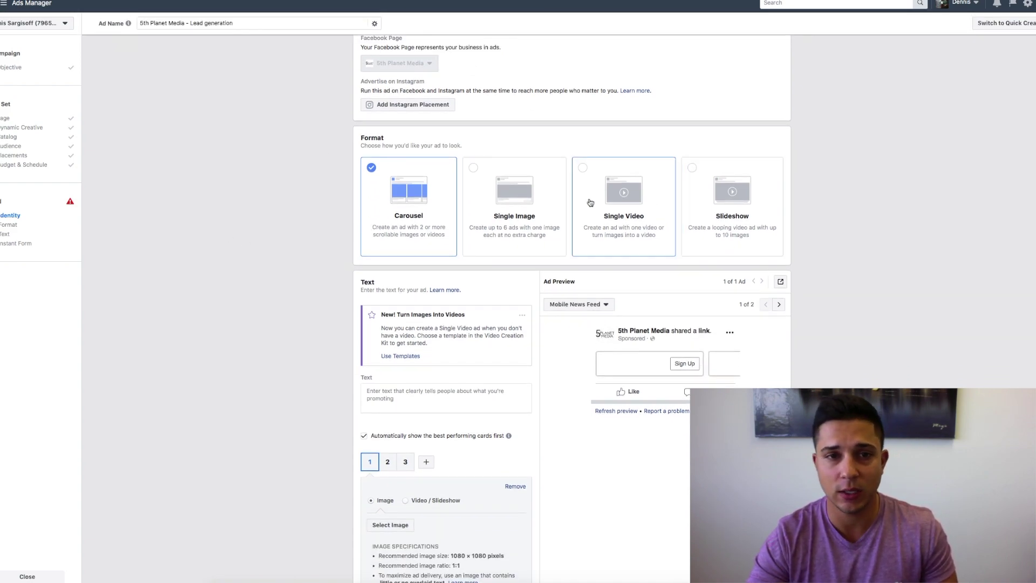
click(472, 220)
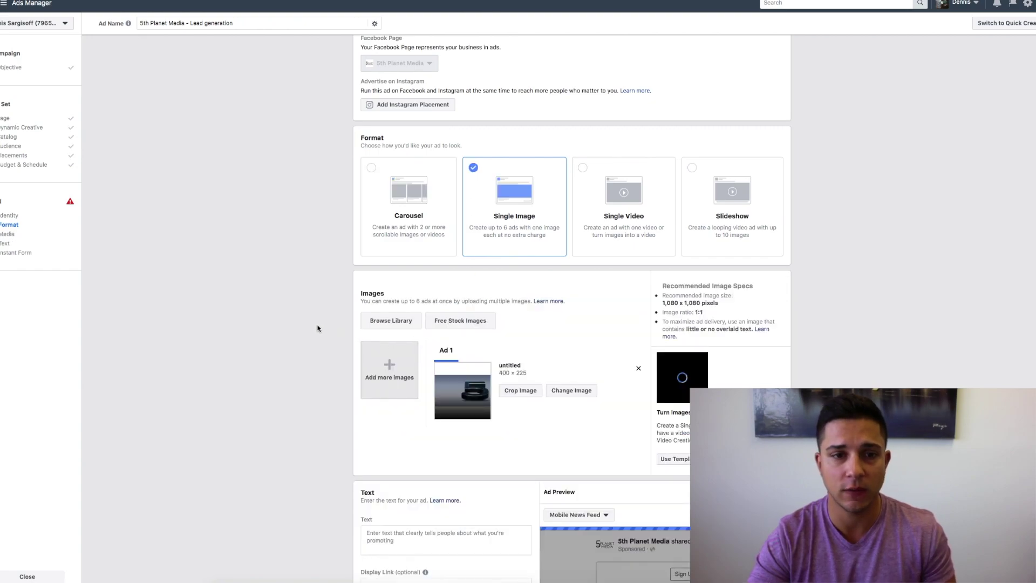
scroll(267, 315, down, 1)
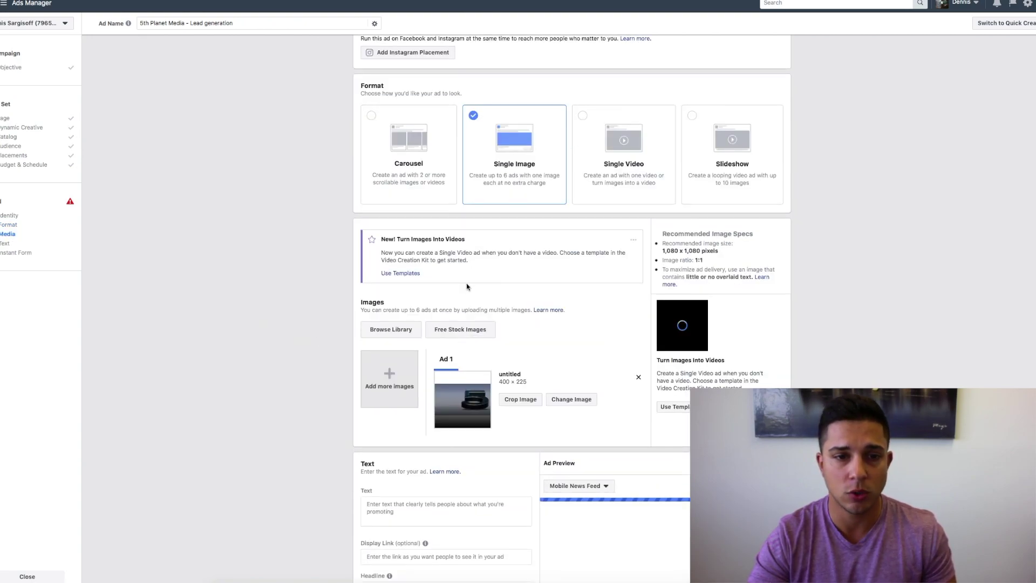
scroll(467, 287, down, 1)
click(455, 291)
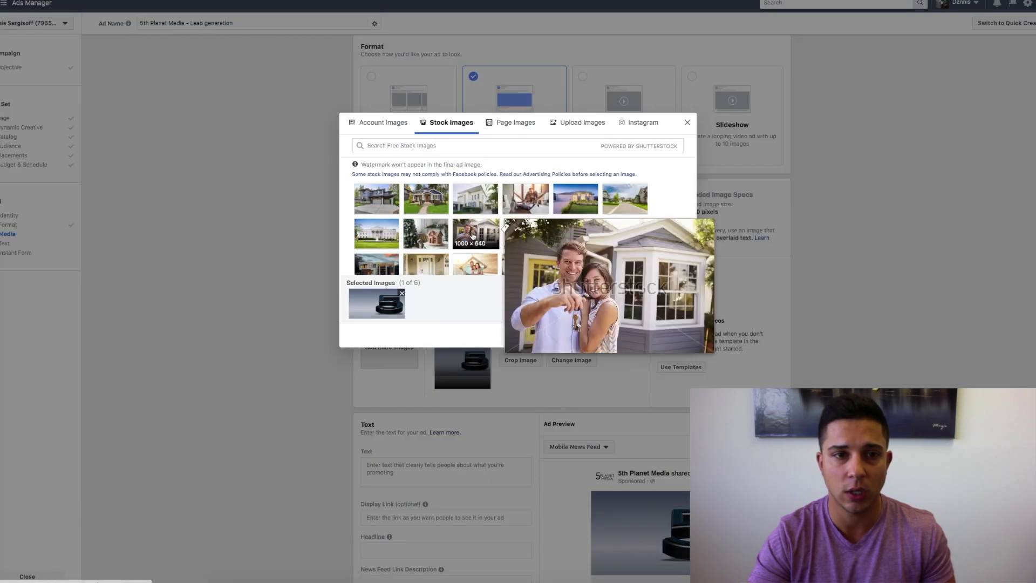
click(381, 198)
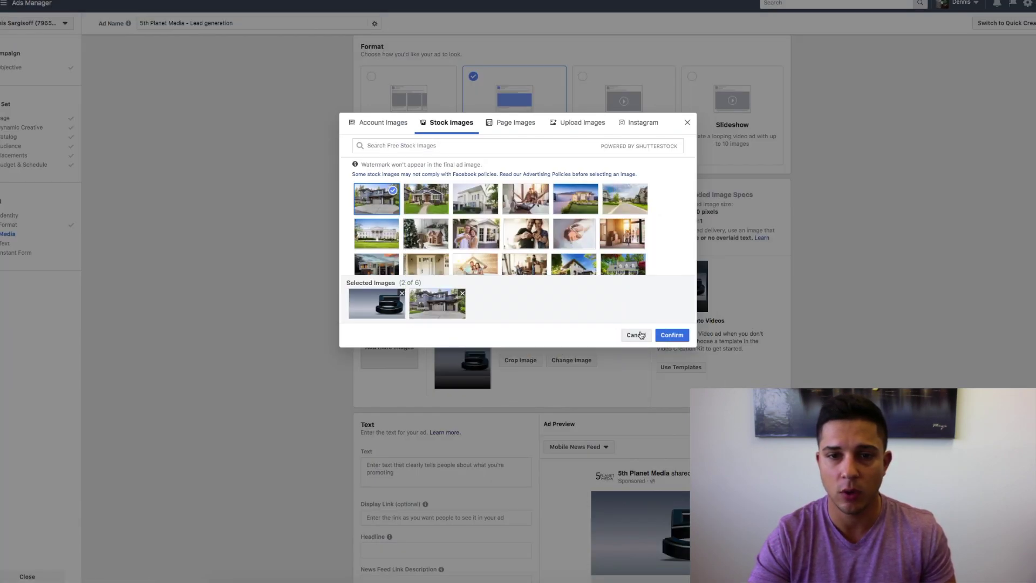
key(Return)
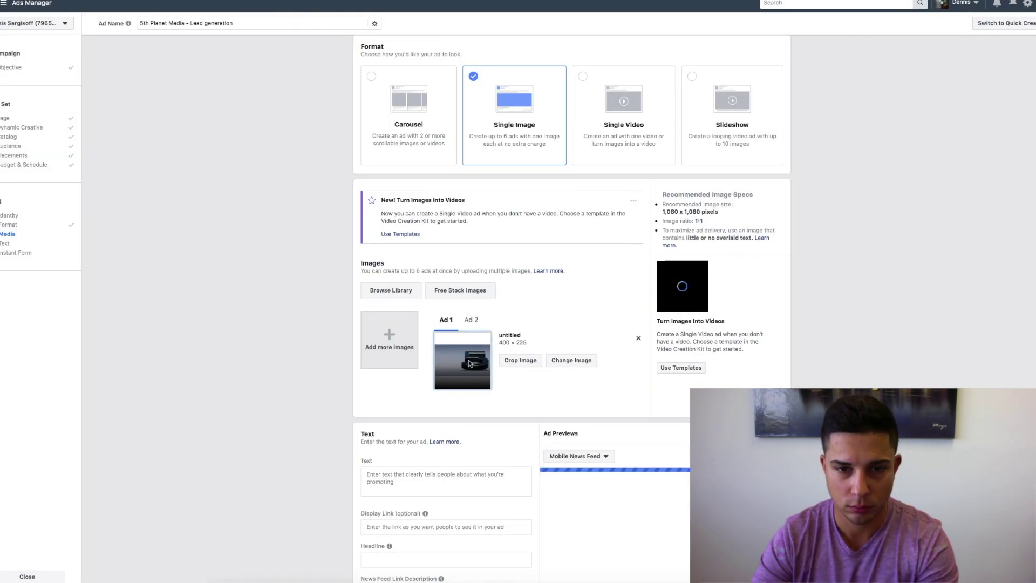
click(638, 339)
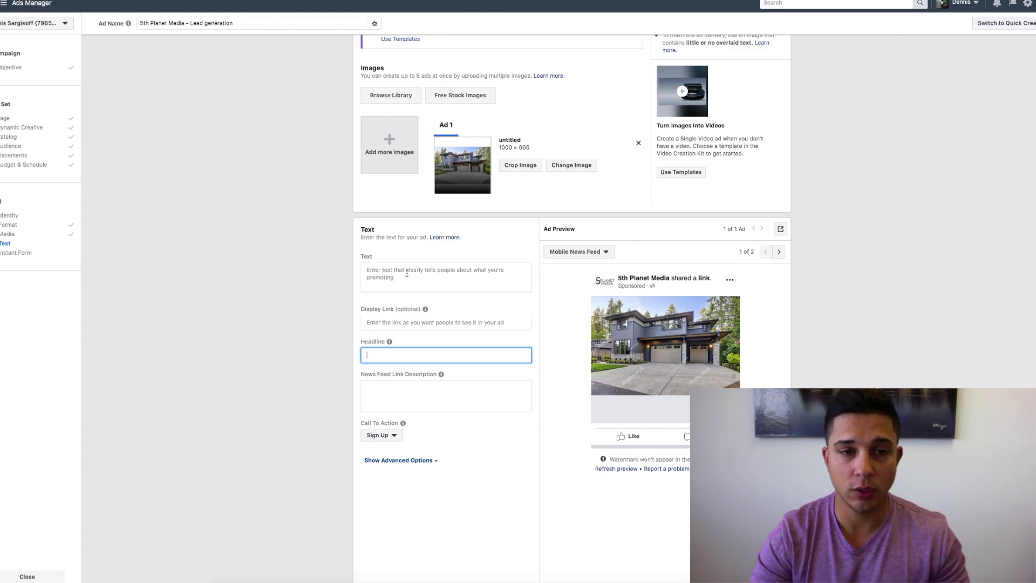
Fill in the ad copy with the text "Test", headline "New Home!!" and News Feed link description "test test"
scroll(407, 275, down, 1)
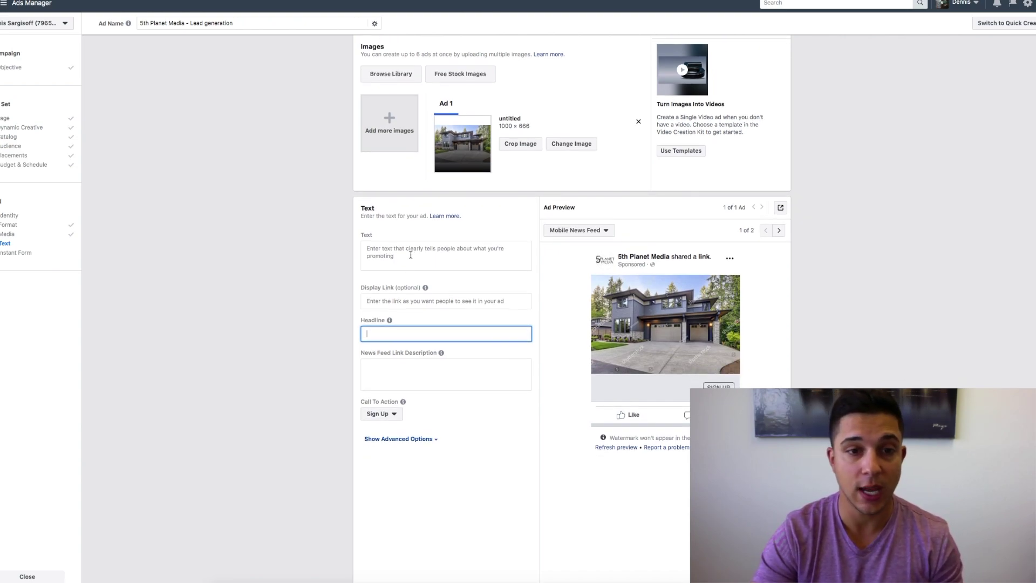
click(418, 250)
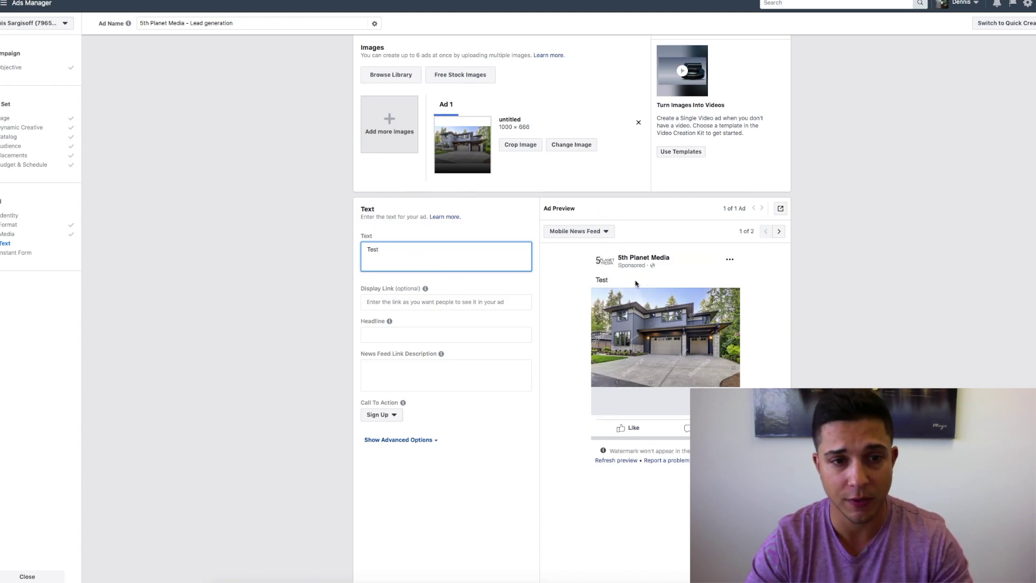
click(439, 331)
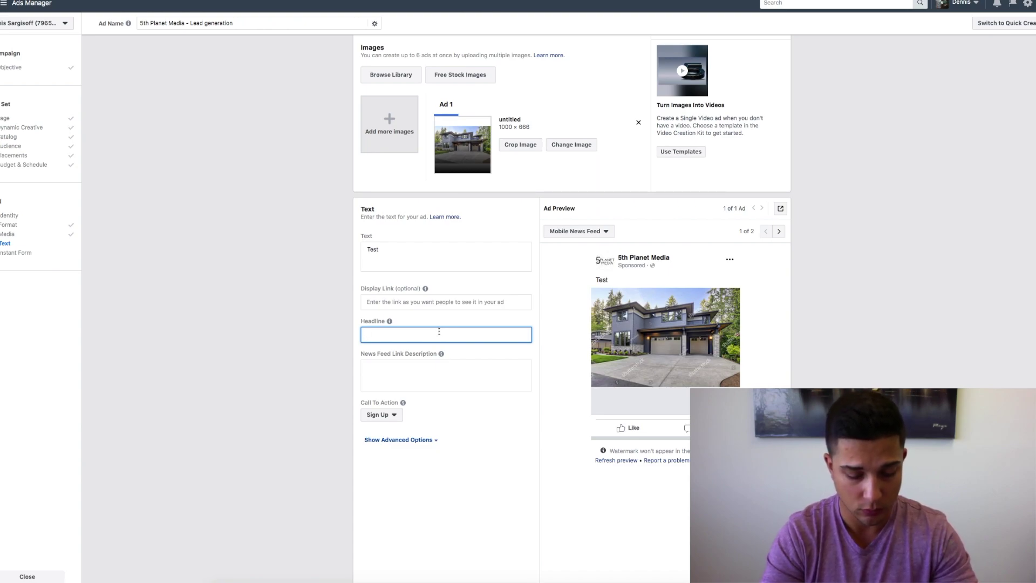
text(New Home!!)
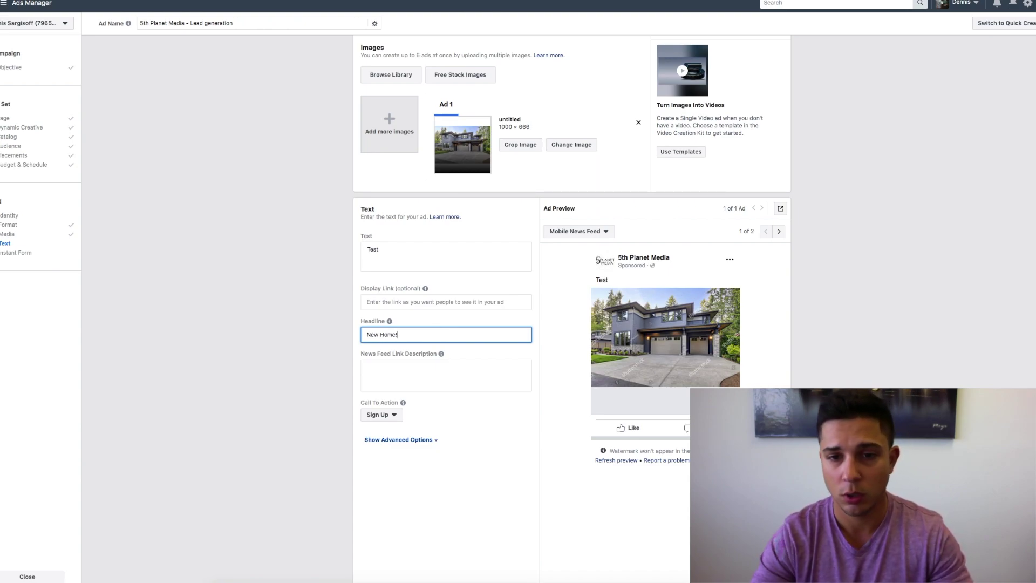
click(483, 374)
text(test test)
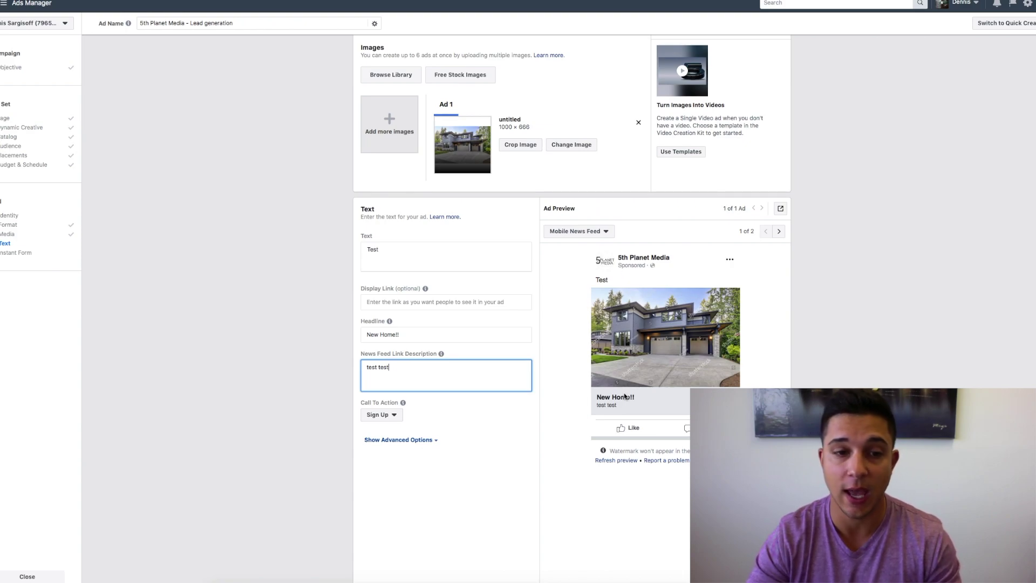
Set the ad's call to action to Learn More
click(390, 415)
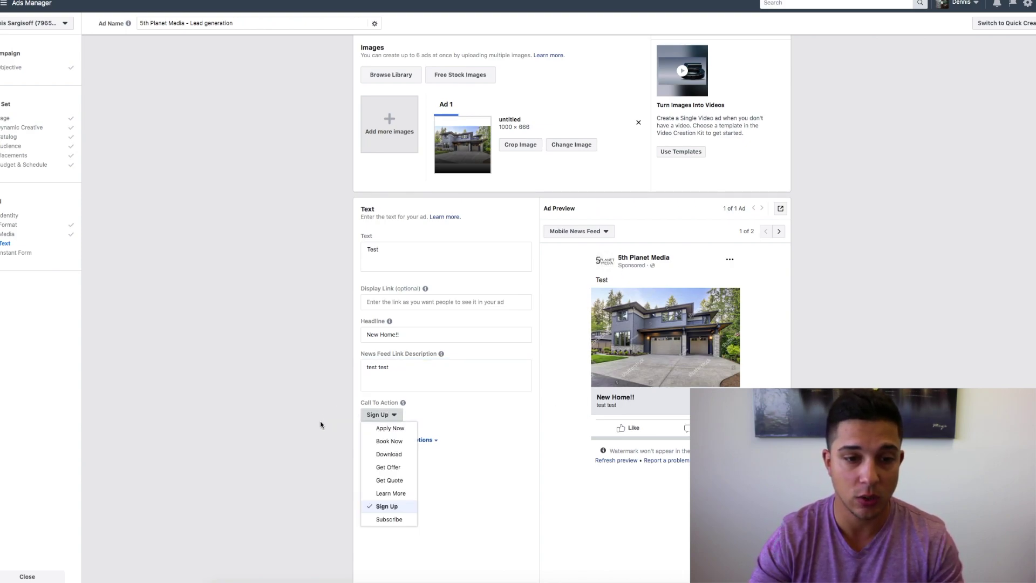
click(388, 494)
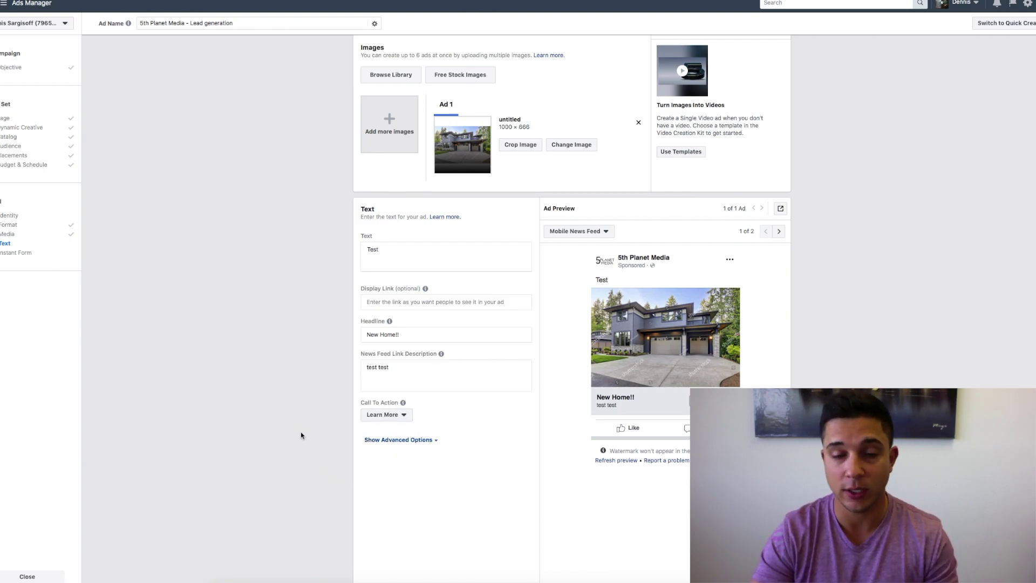
click(394, 417)
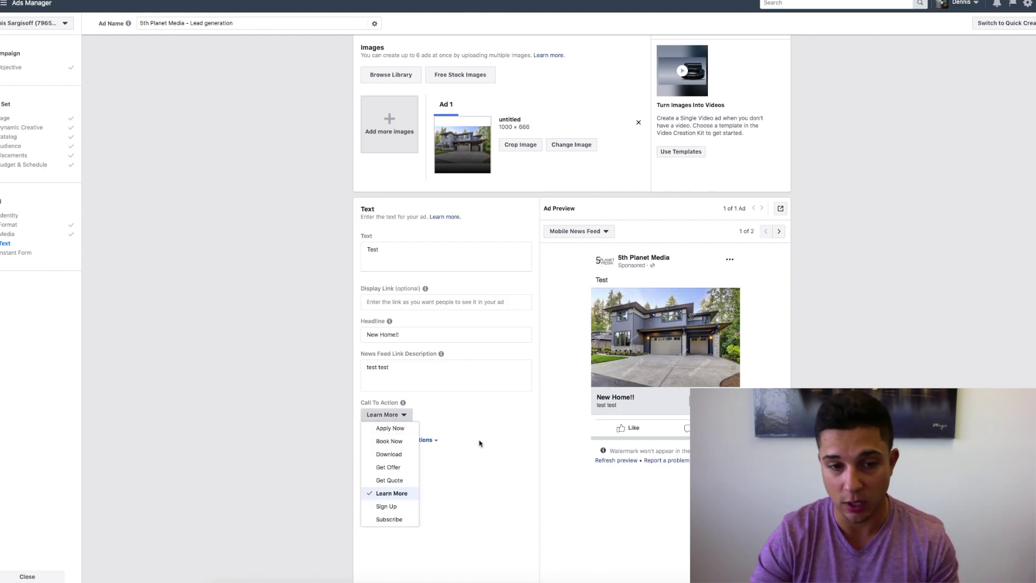
click(278, 430)
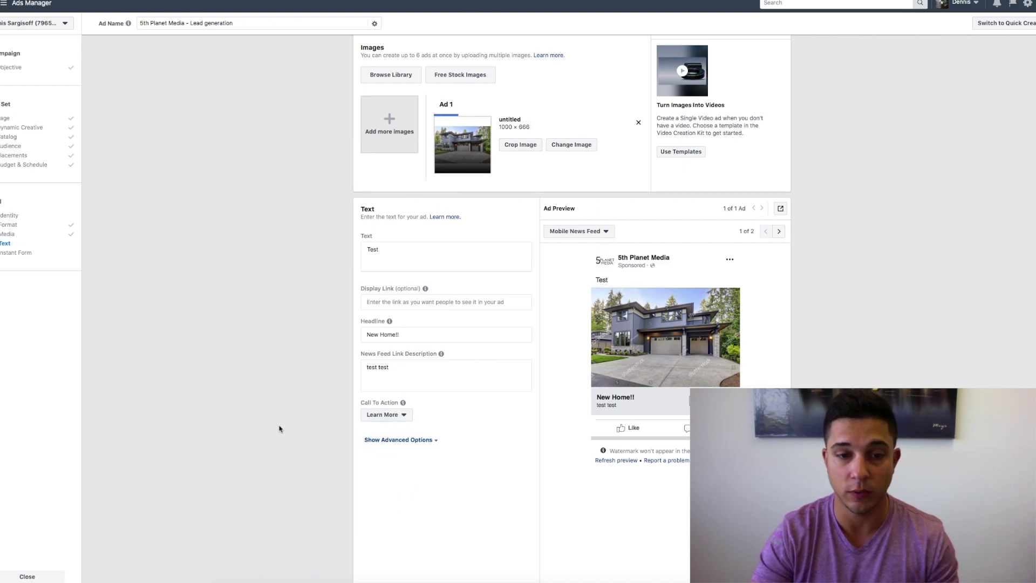
Start a new Instant Form with More Question Options for the ad
scroll(279, 429, down, 7)
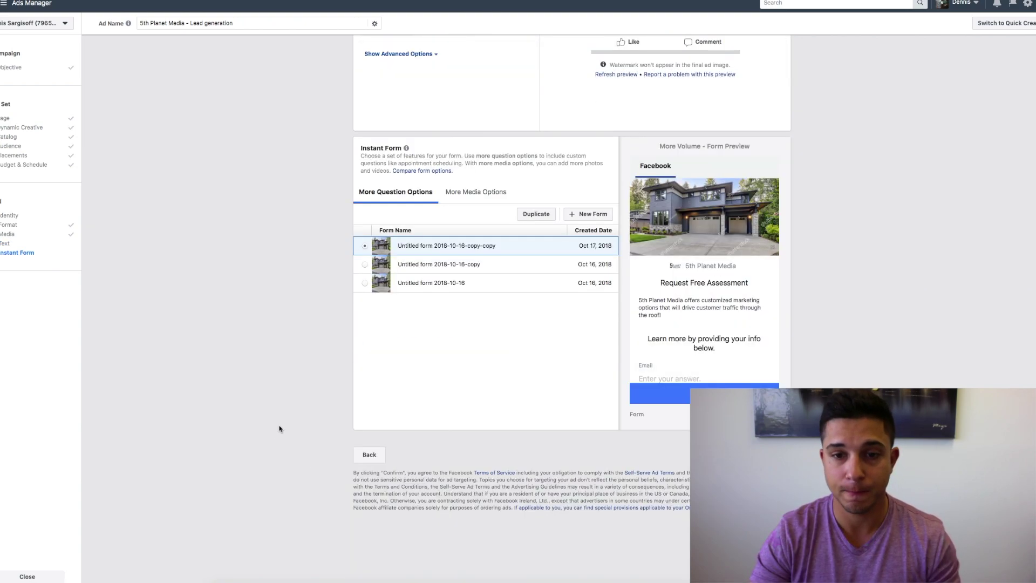
scroll(279, 429, up, 2)
scroll(286, 406, down, 1)
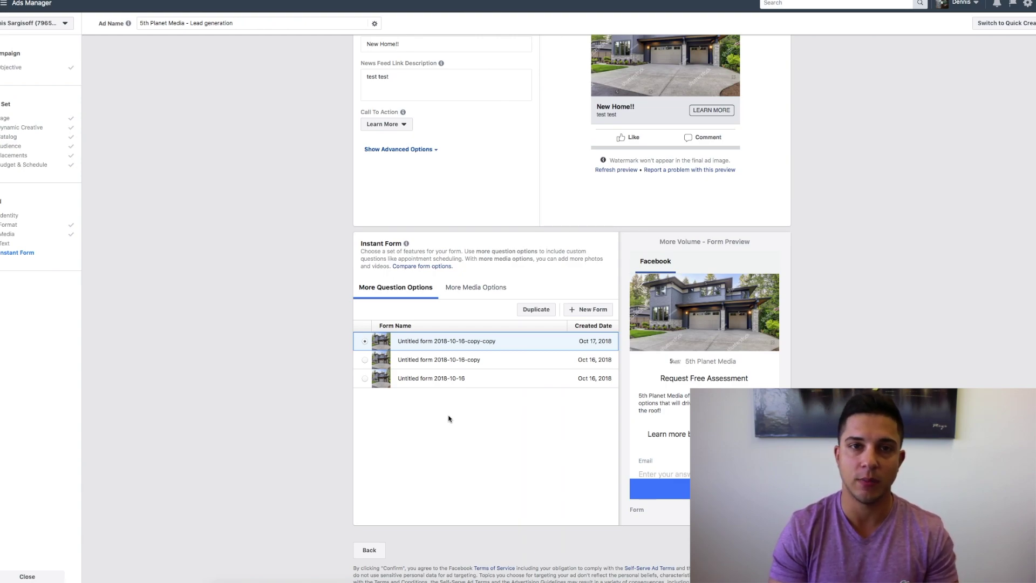
scroll(485, 416, down, 1)
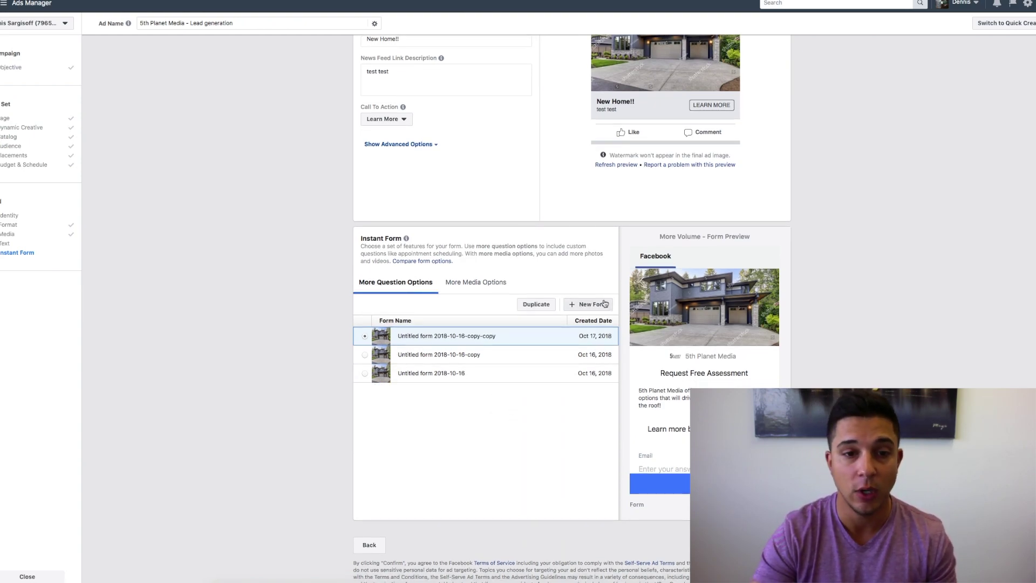
click(587, 305)
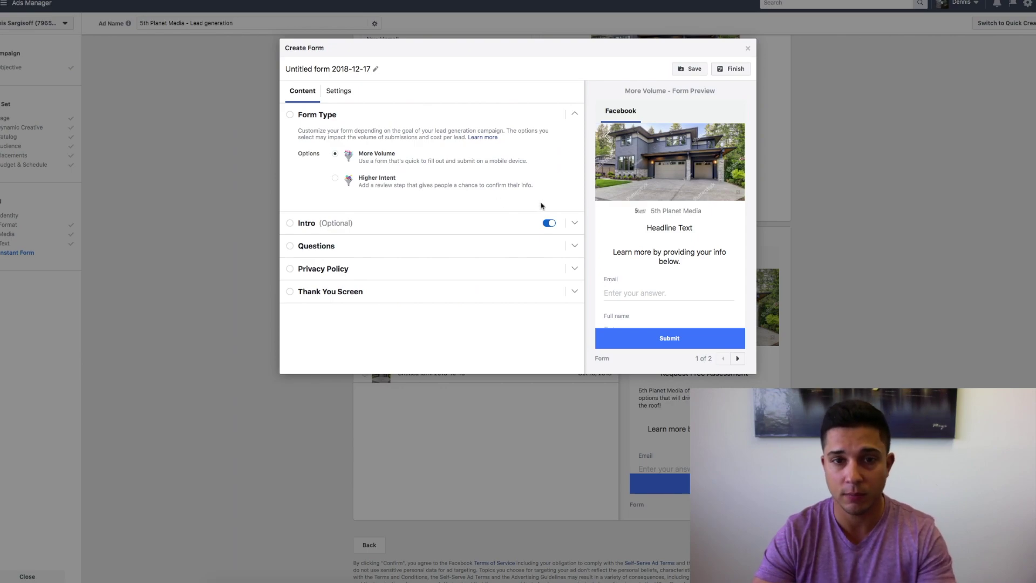
Fill in the form's intro paragraph with "Call today to see this gorgeous home.."
click(459, 277)
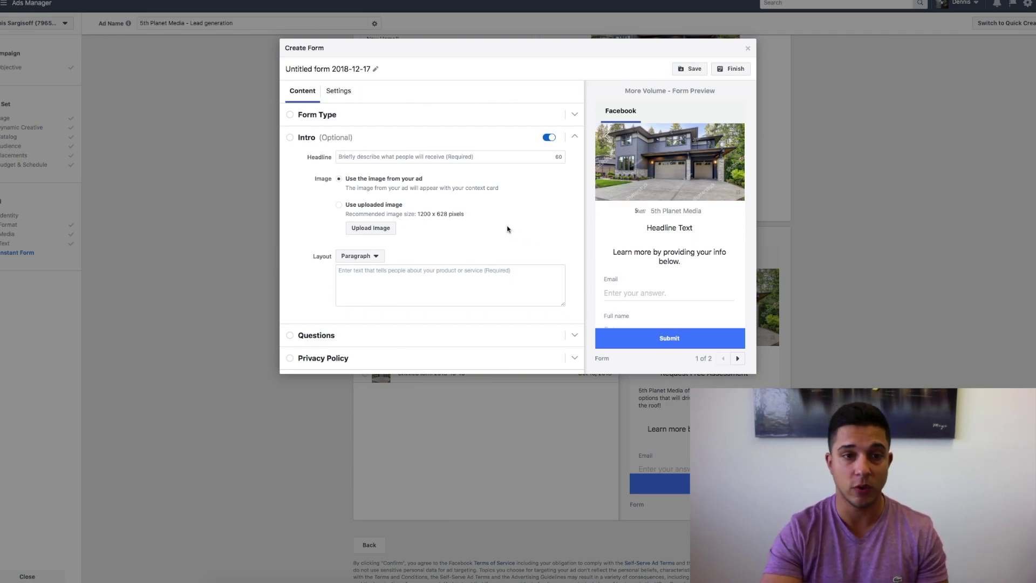
scroll(469, 234, down, 1)
click(447, 262)
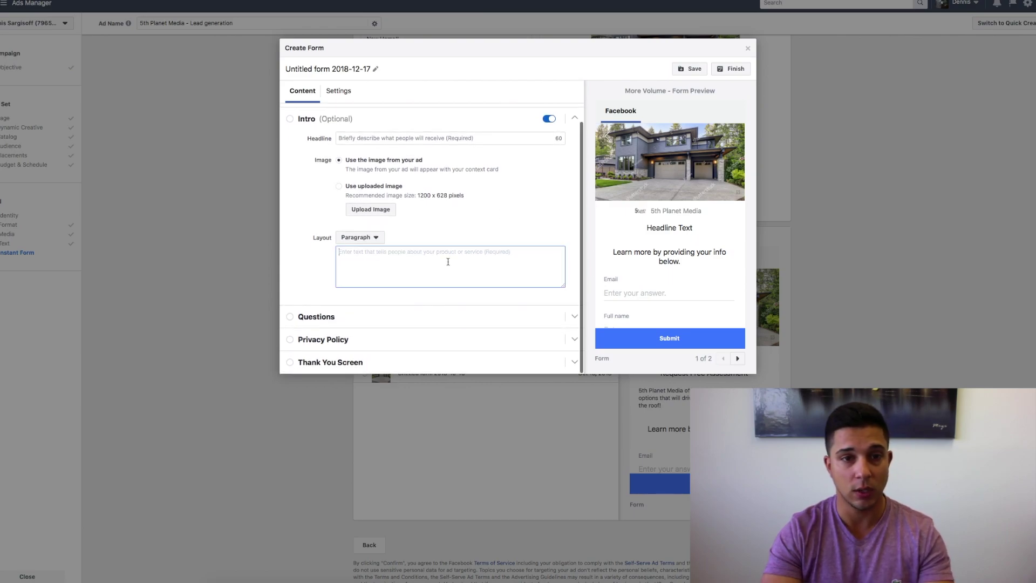
text(tre)
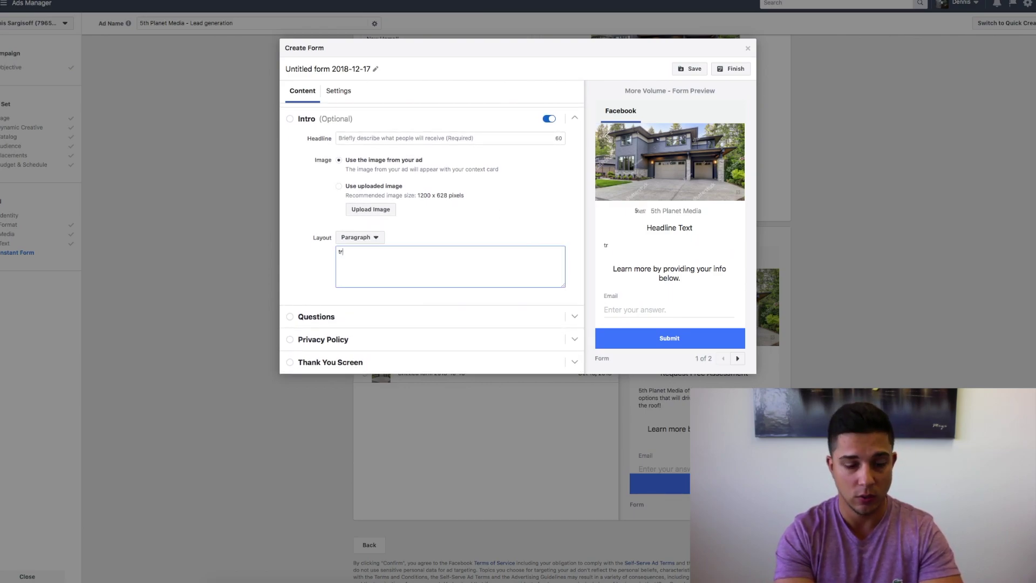
key(BackSpace)
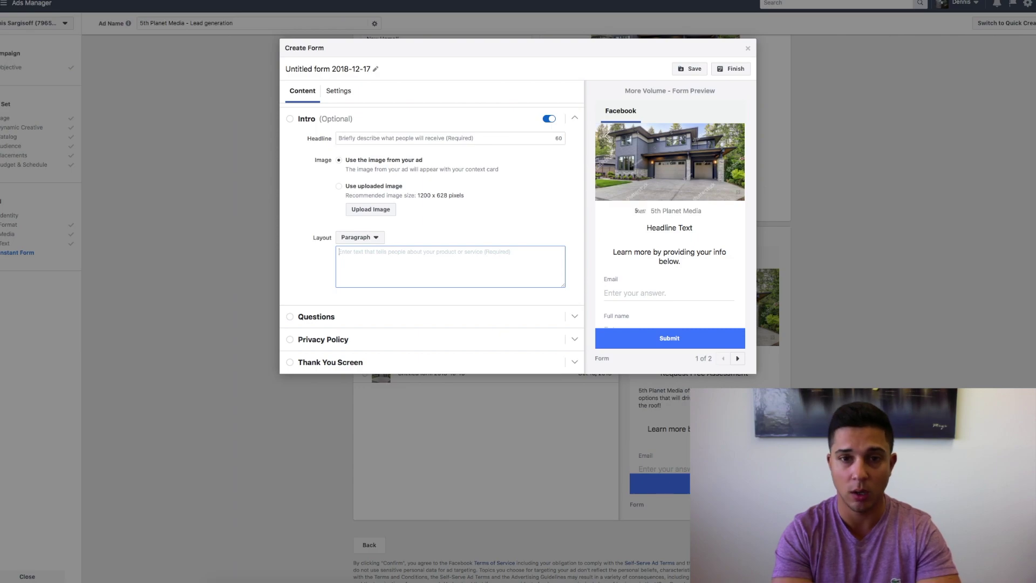
text(Call today to see this gorgeous home..)
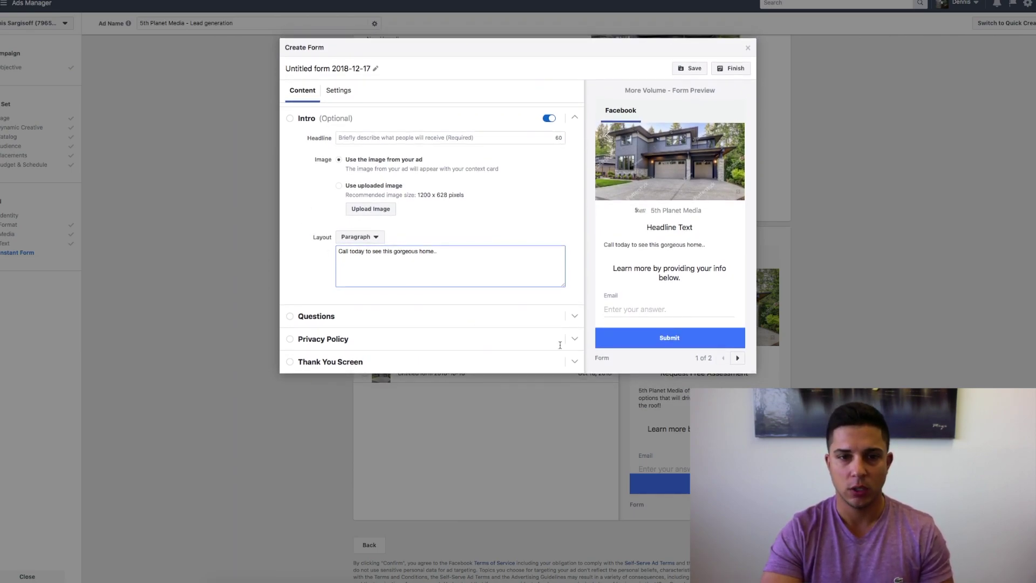
Set the headline of the form's Questions section to "Open House!"
click(574, 316)
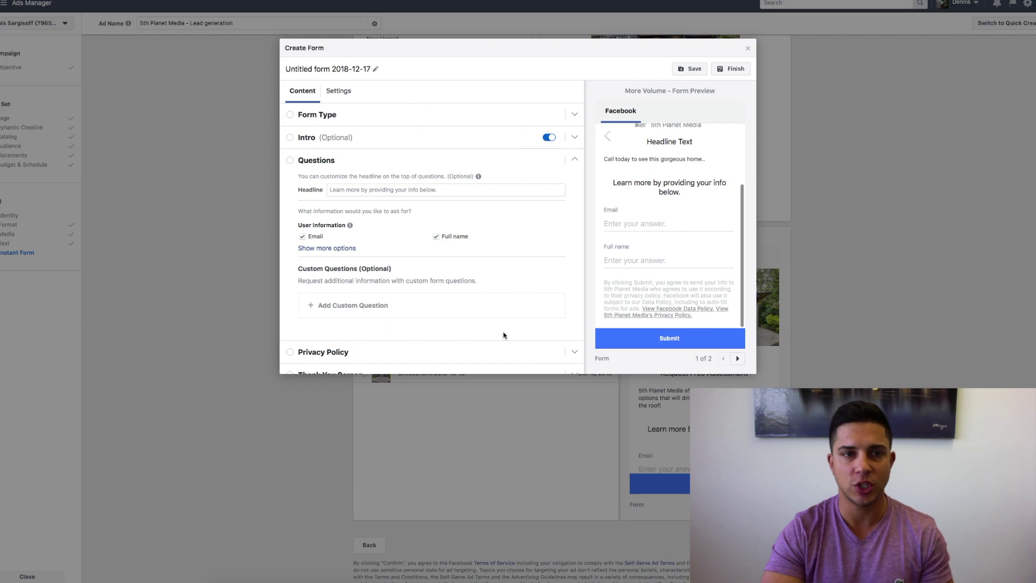
click(394, 193)
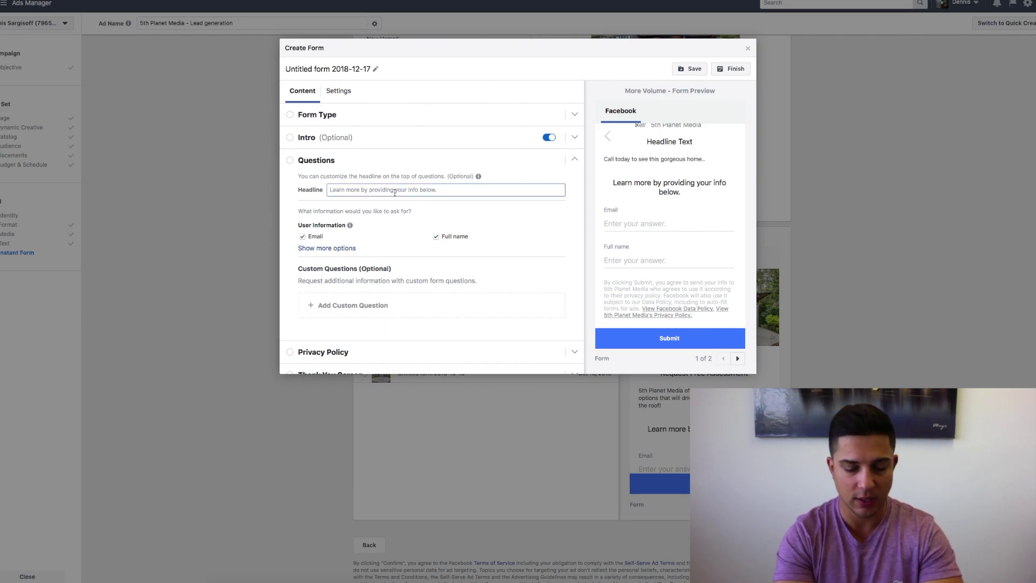
text(Op)
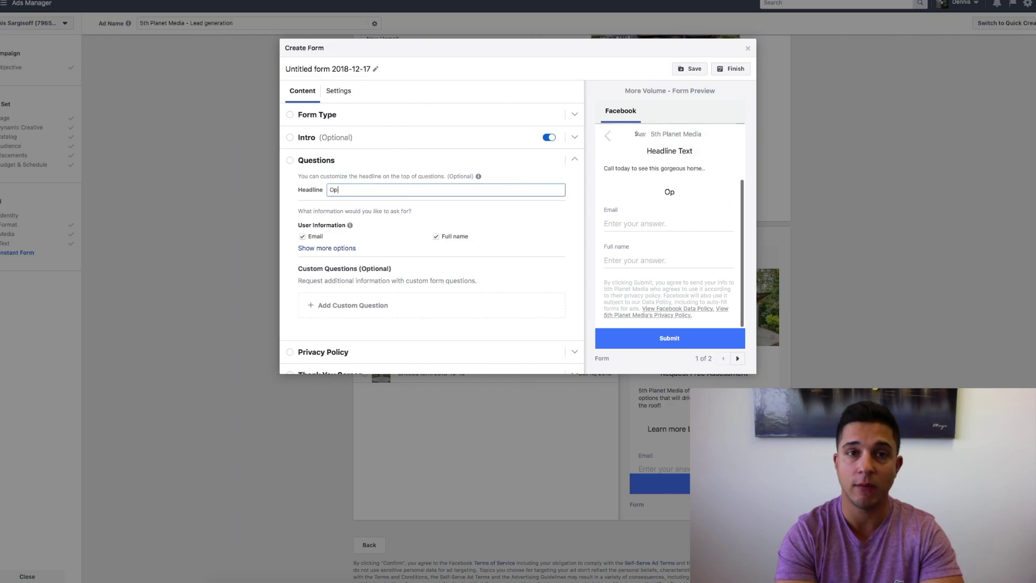
text(en House!)
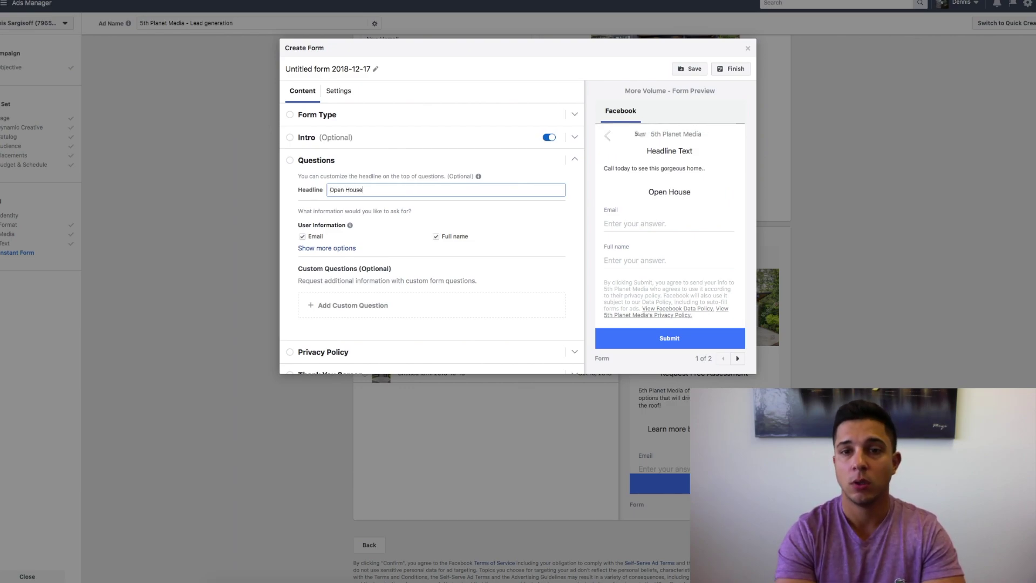
Expand the user information options and add Phone number to the requested contact fields
click(346, 249)
scroll(390, 263, down, 1)
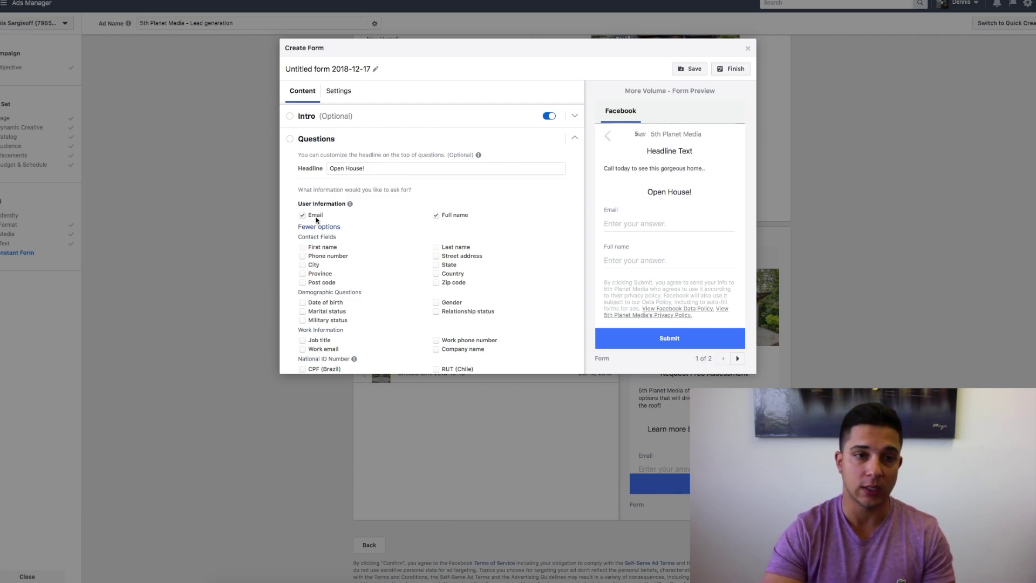
click(303, 255)
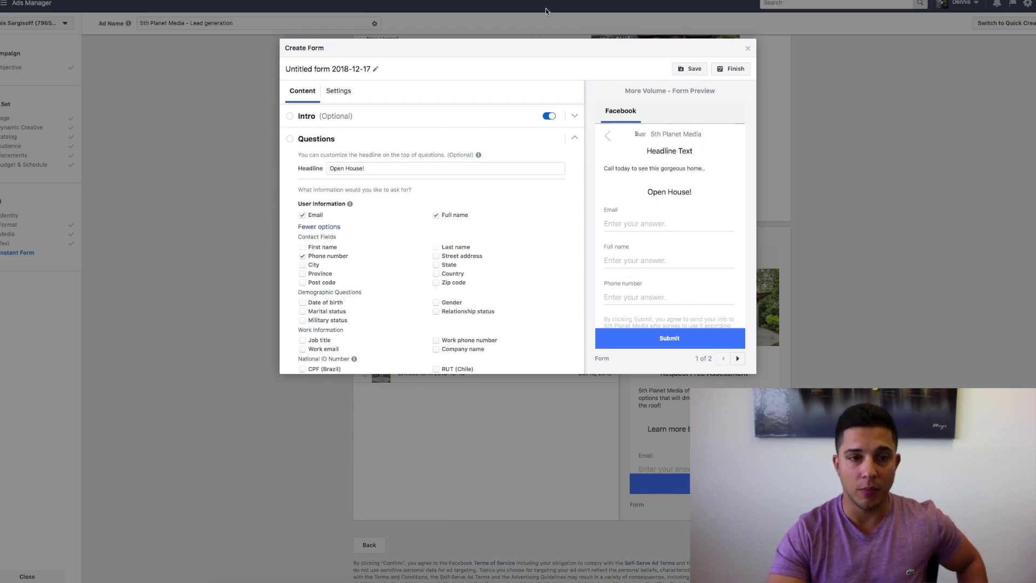
Add a Short Answer custom question to the form reading "When are you looking to move?"
scroll(443, 261, down, 1)
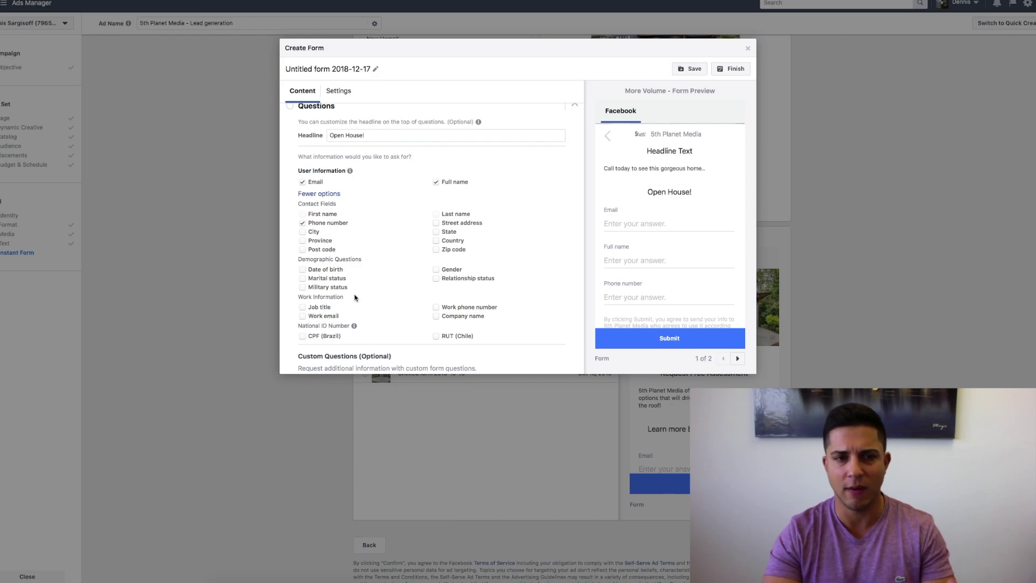
scroll(428, 294, down, 1)
scroll(400, 288, up, 1)
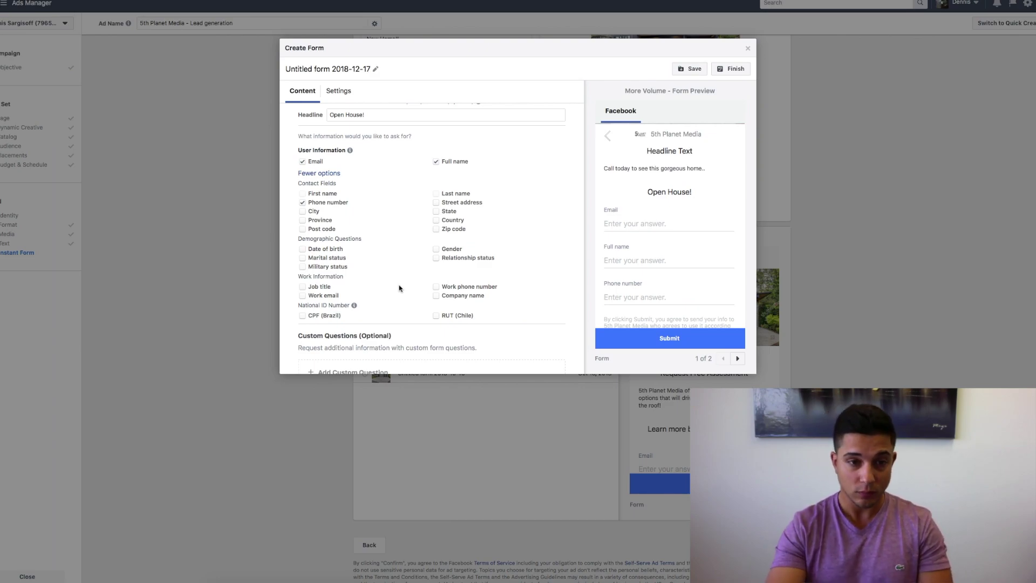
scroll(400, 289, down, 1)
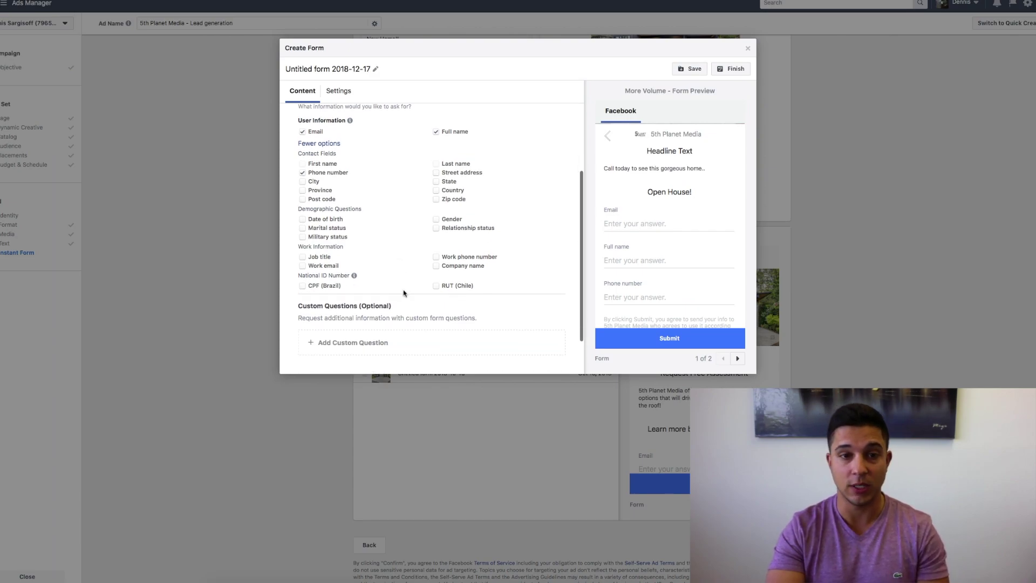
scroll(407, 249, down, 1)
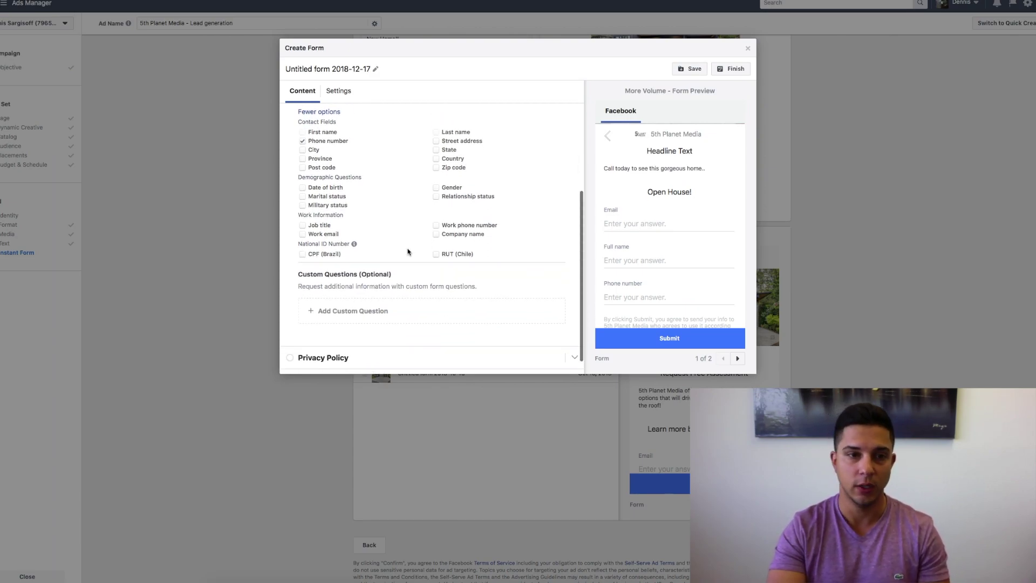
scroll(345, 302, down, 1)
click(357, 299)
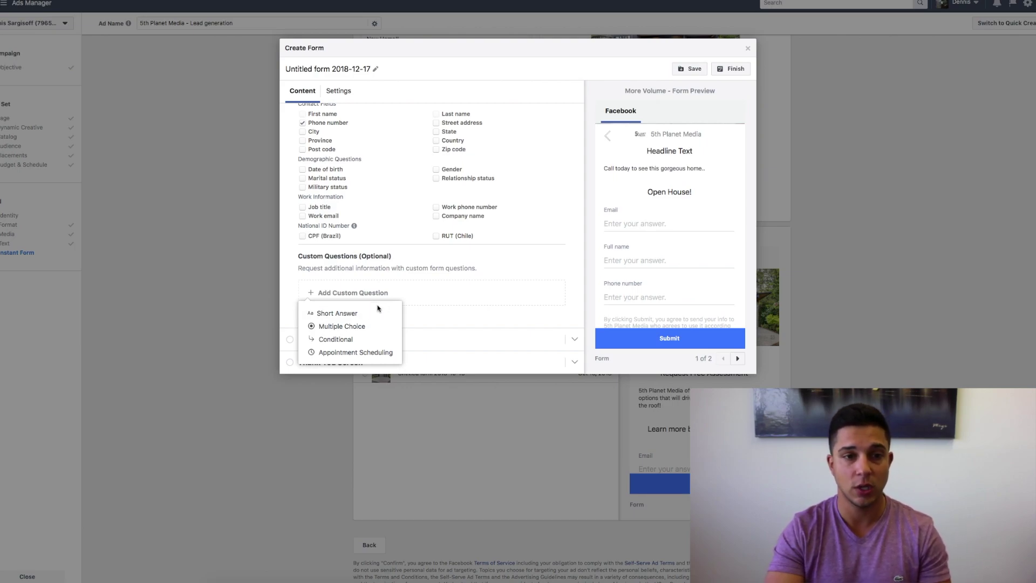
click(352, 313)
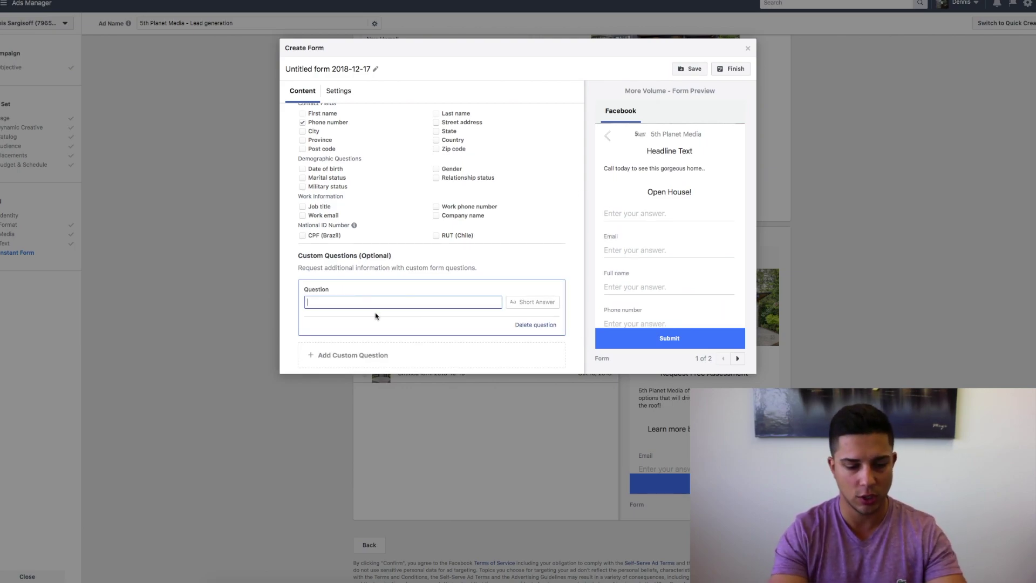
text(When are you )
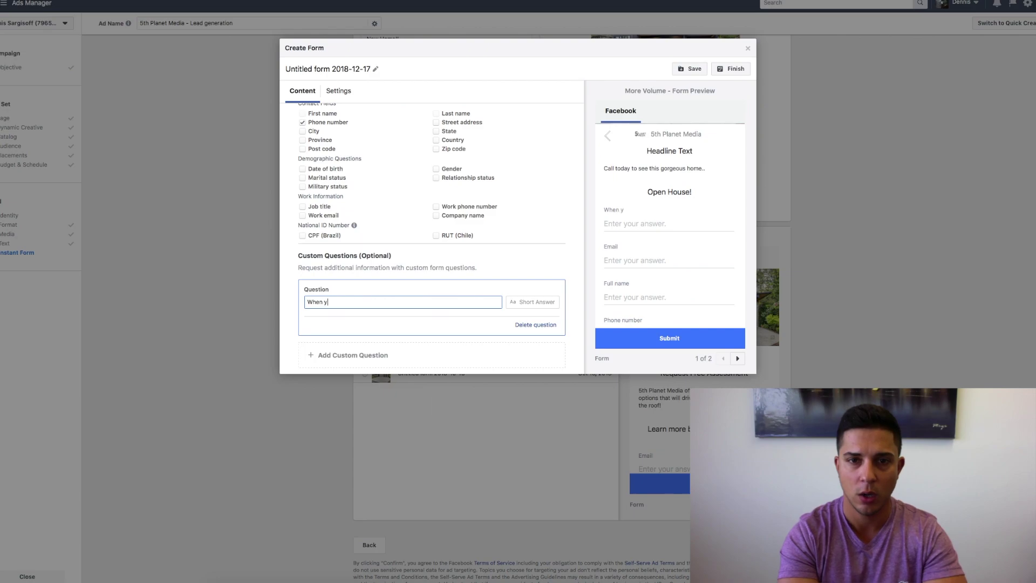
text(r)
key(BackSpace)
text(looking to move)
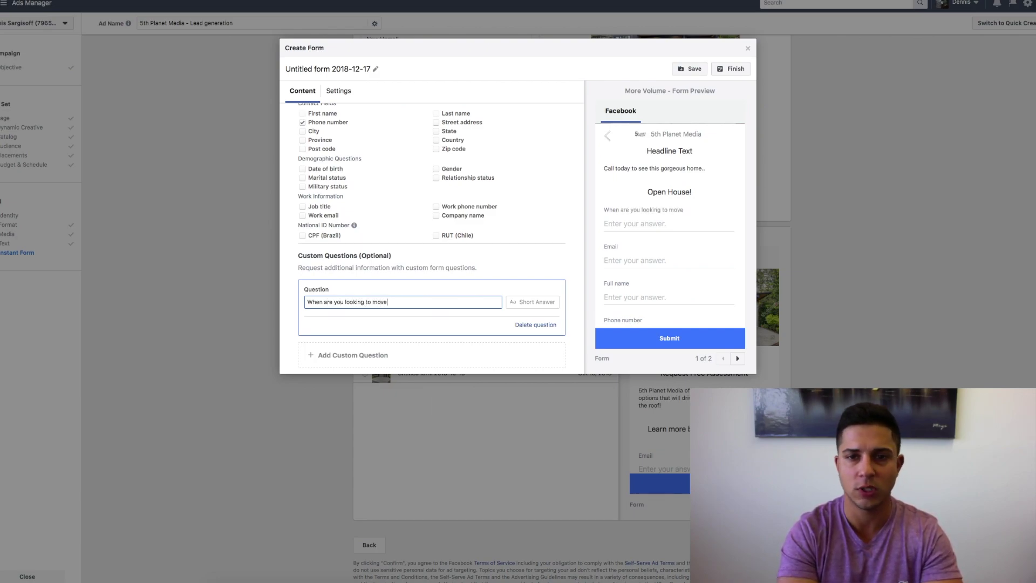
text(?)
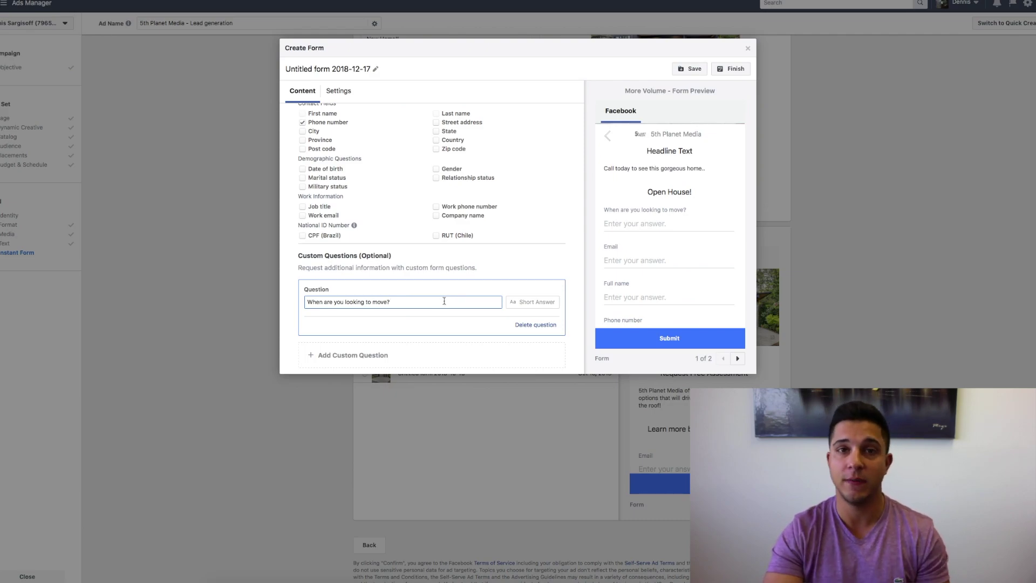
Review the form preview from the image and headline down to the question fields and privacy disclaimer
scroll(446, 315, down, 2)
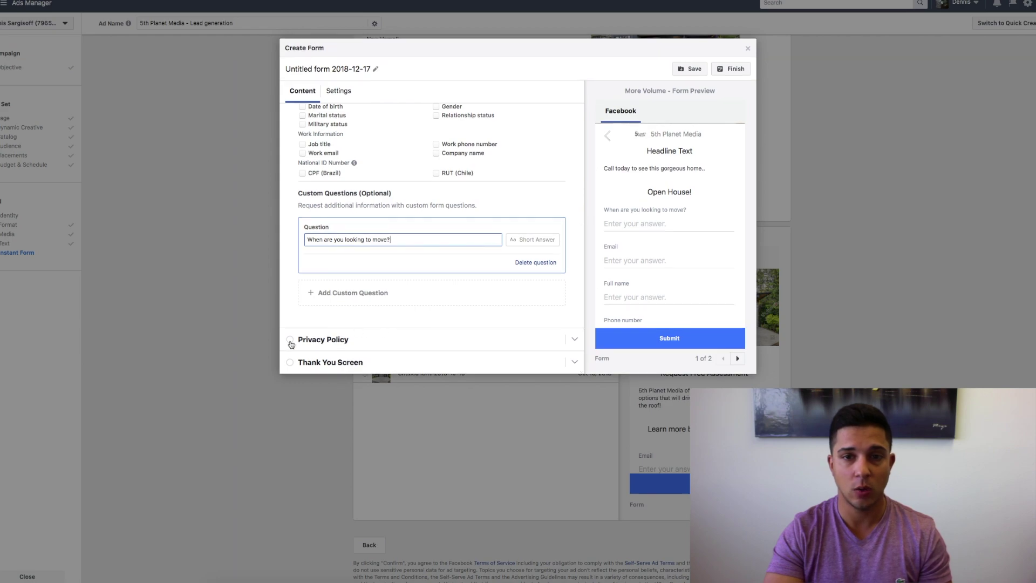
scroll(529, 264, up, 5)
scroll(524, 266, up, 2)
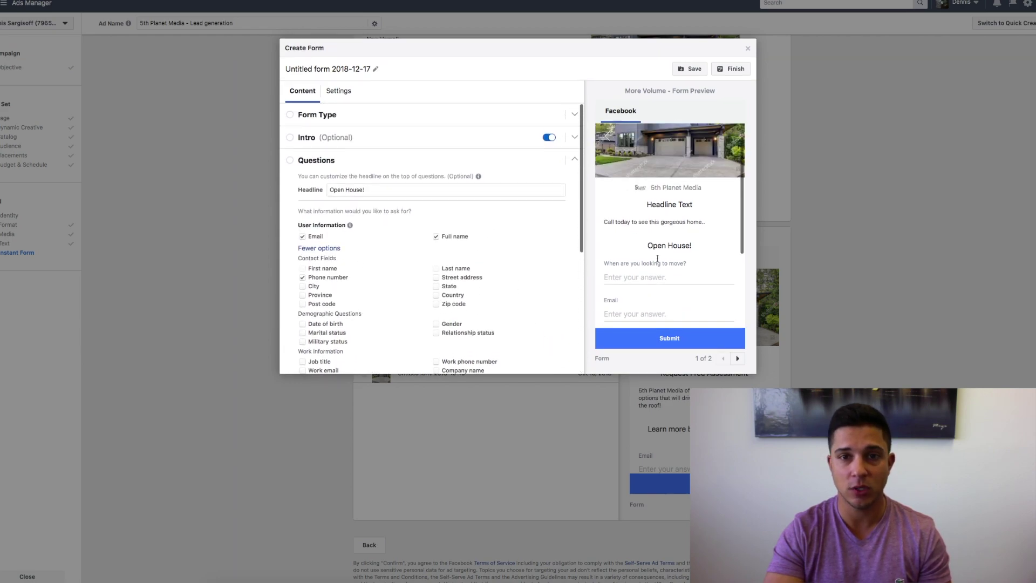
scroll(450, 266, down, 7)
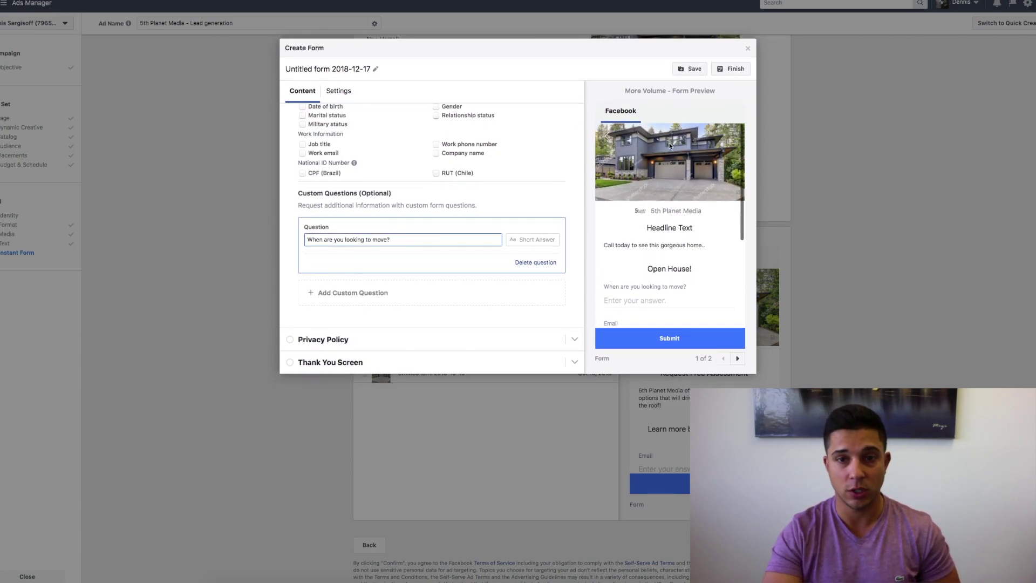
scroll(669, 214, down, 1)
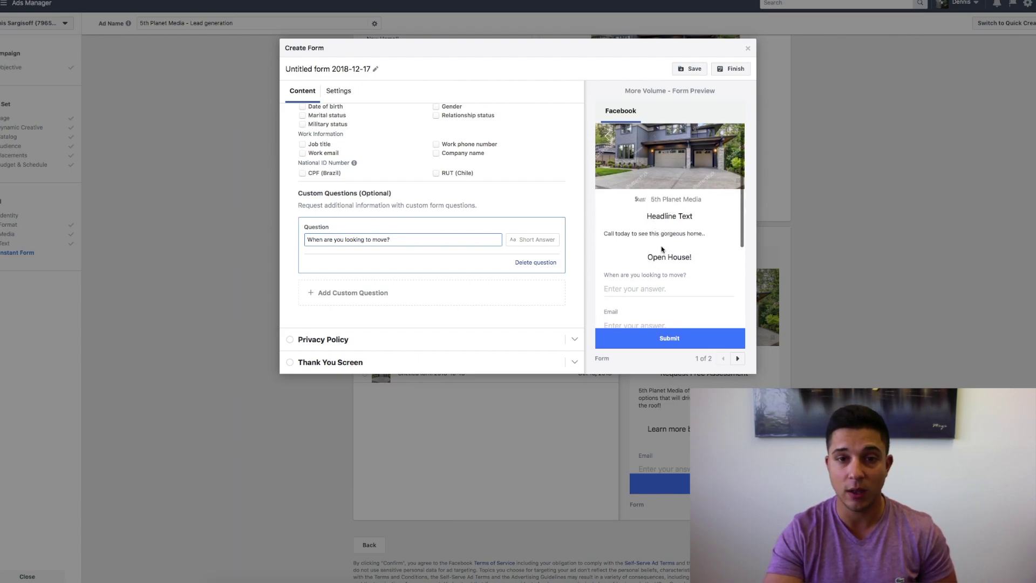
scroll(661, 247, down, 3)
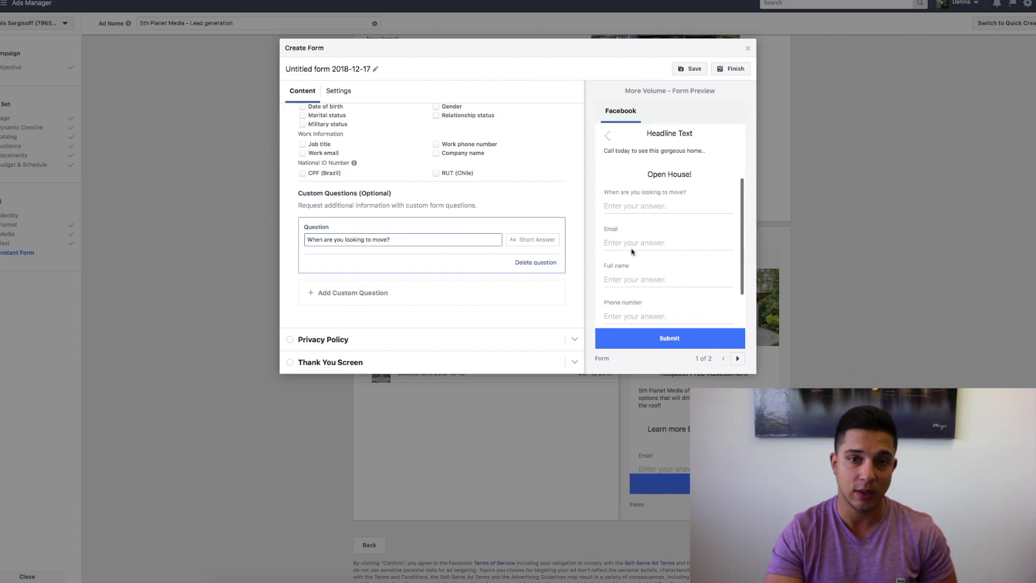
scroll(633, 247, down, 2)
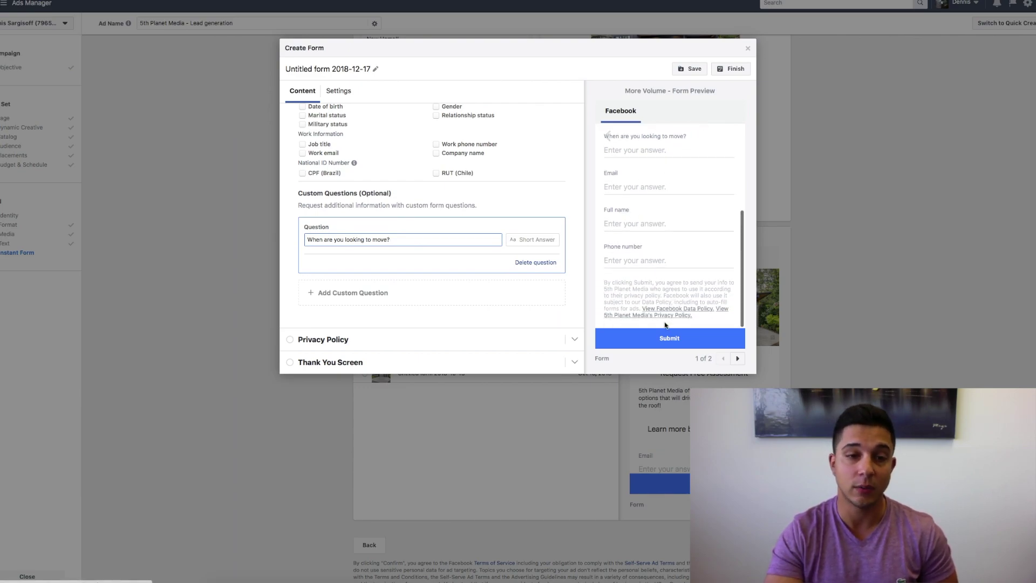
Look over the Privacy Policy section and choose View Website as the Thank You Screen's button type
click(574, 340)
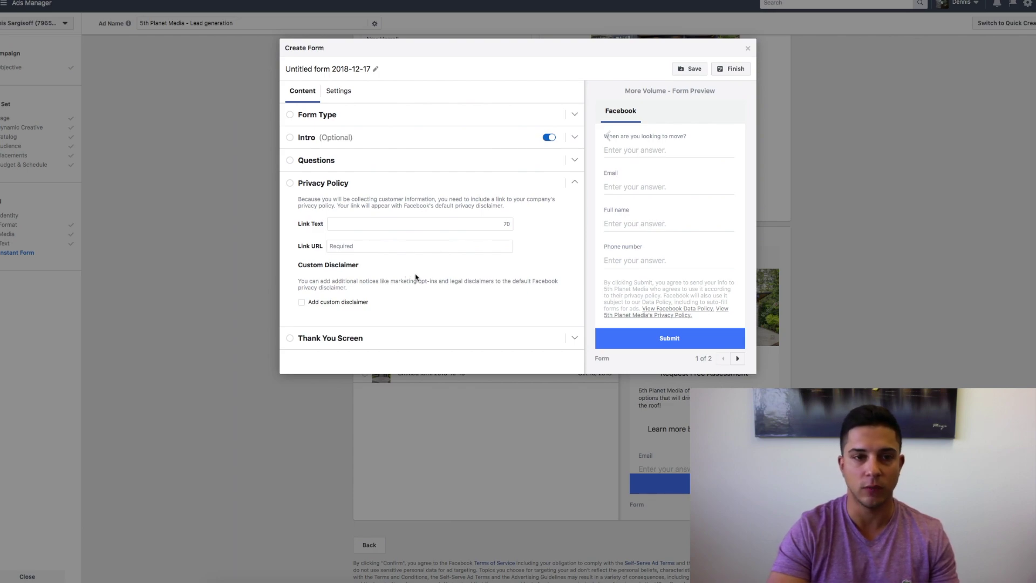
click(331, 336)
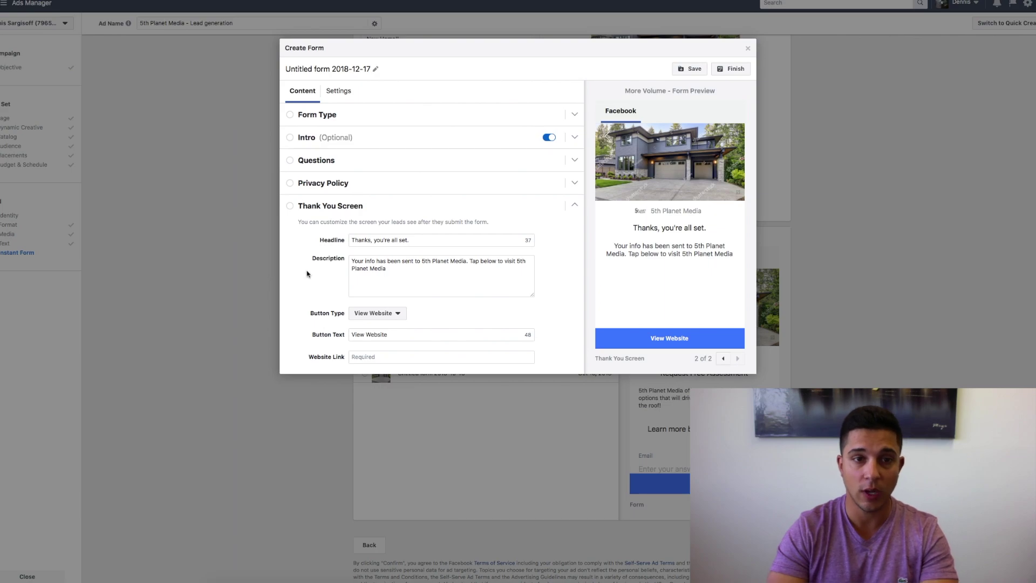
scroll(310, 274, down, 1)
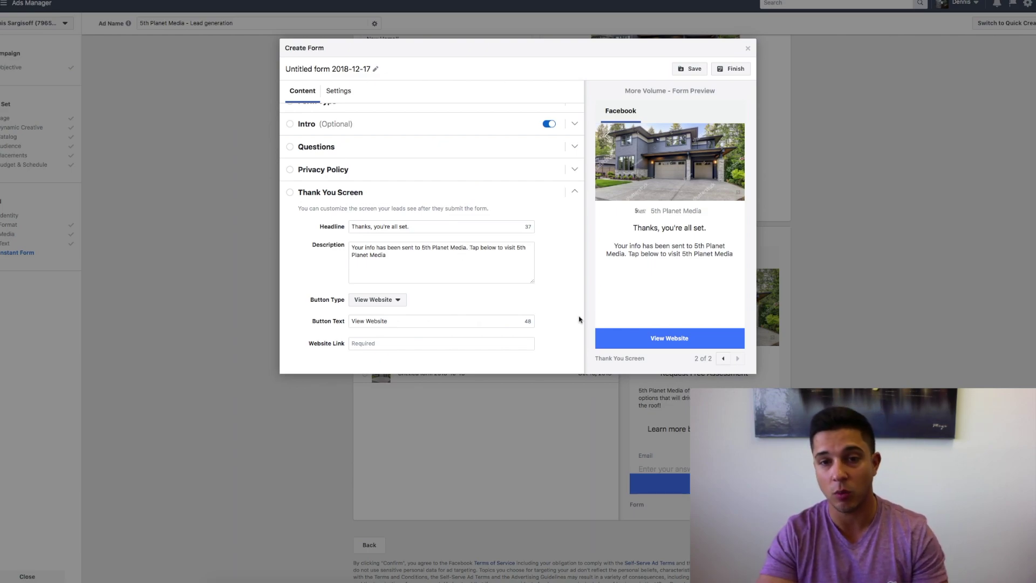
click(371, 299)
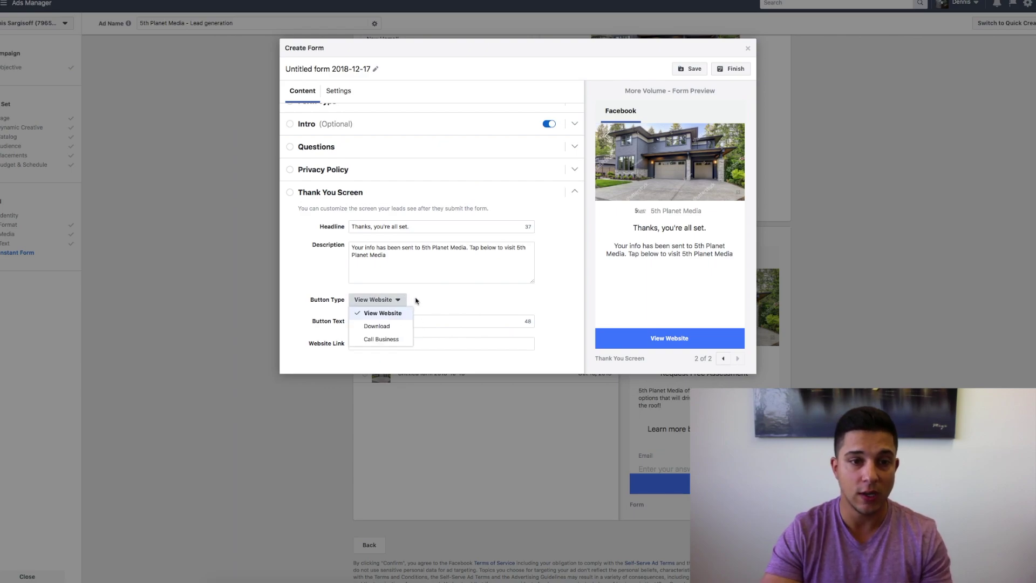
click(388, 313)
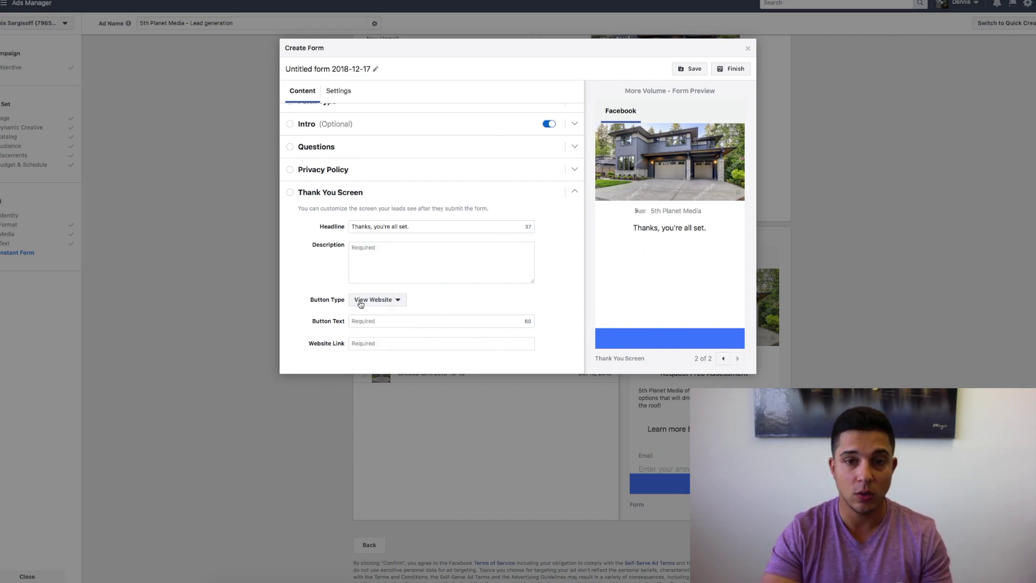
click(384, 301)
click(389, 314)
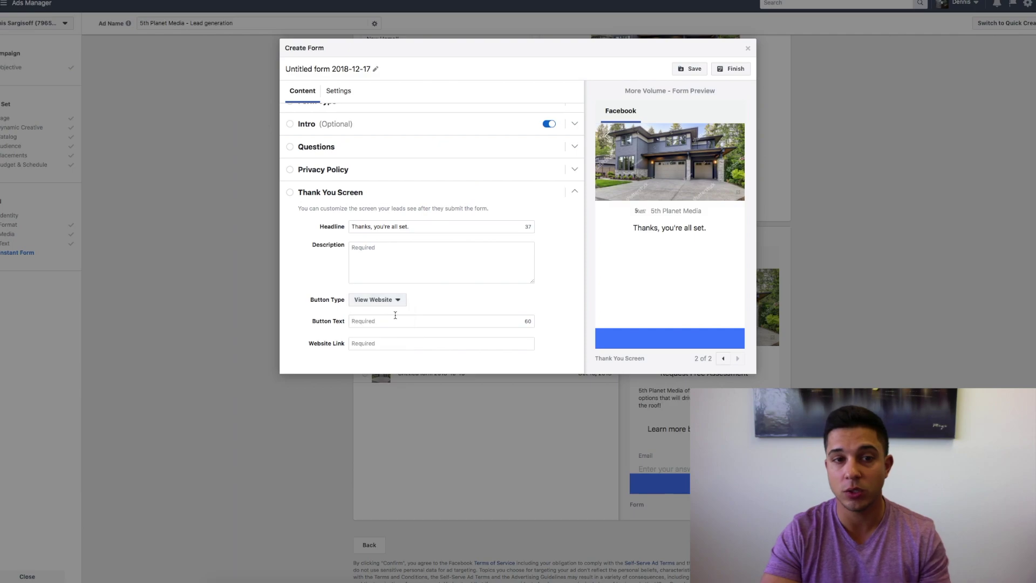
Fill in the Thank You Screen with description "the", button text "test" and website link "test.com", and close the form without saving it
click(408, 322)
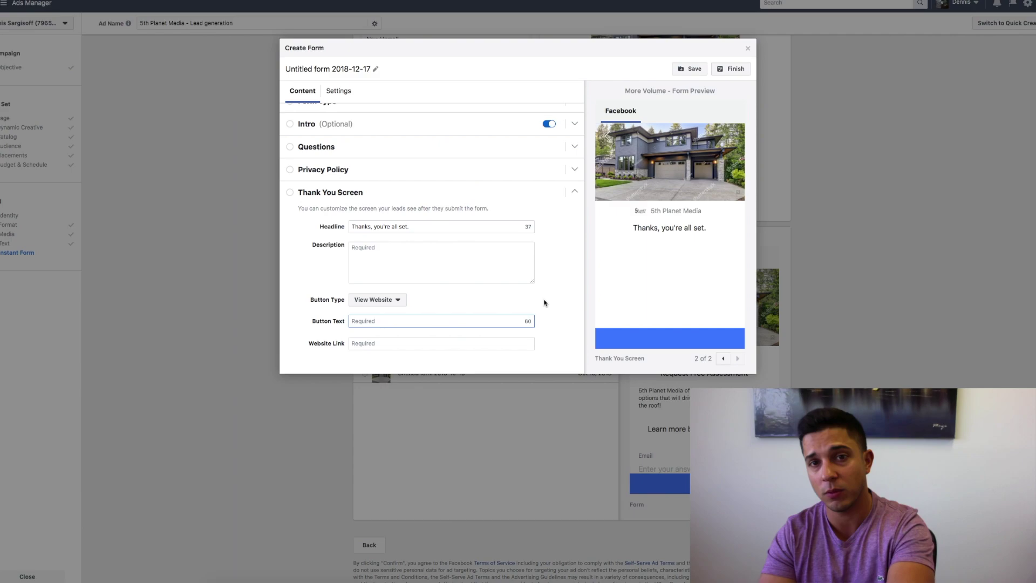
scroll(560, 306, up, 2)
scroll(560, 306, down, 1)
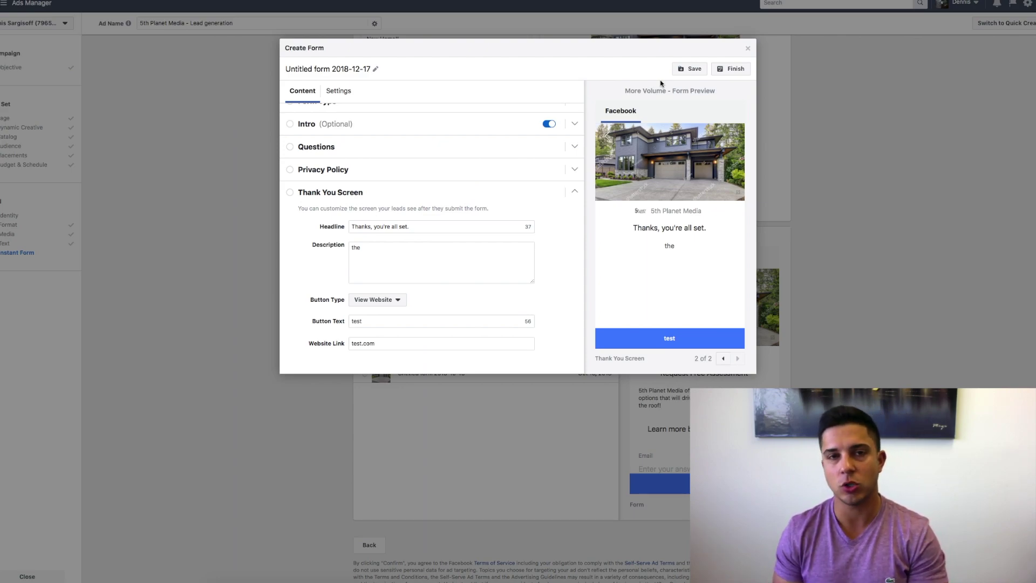
click(748, 48)
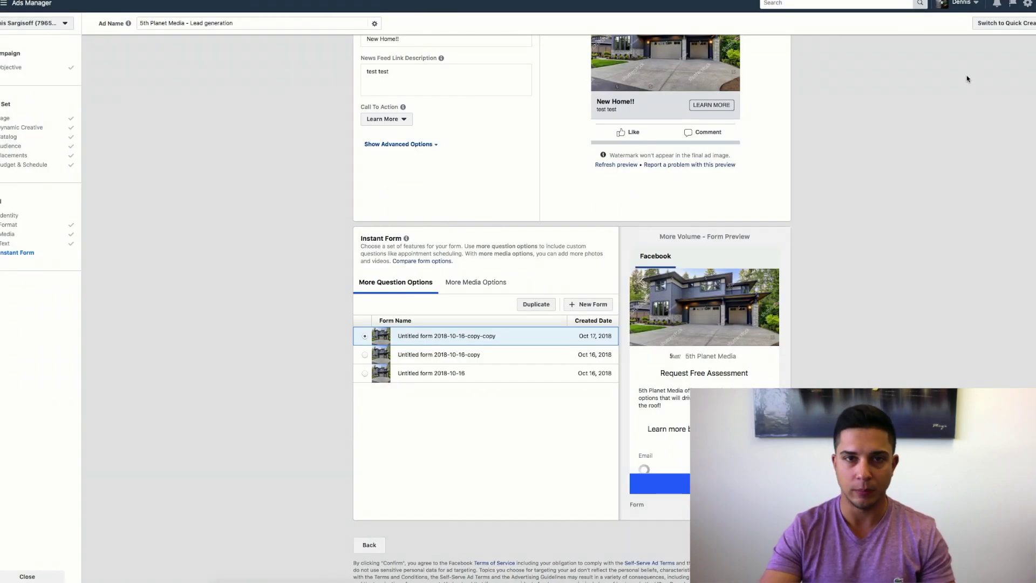